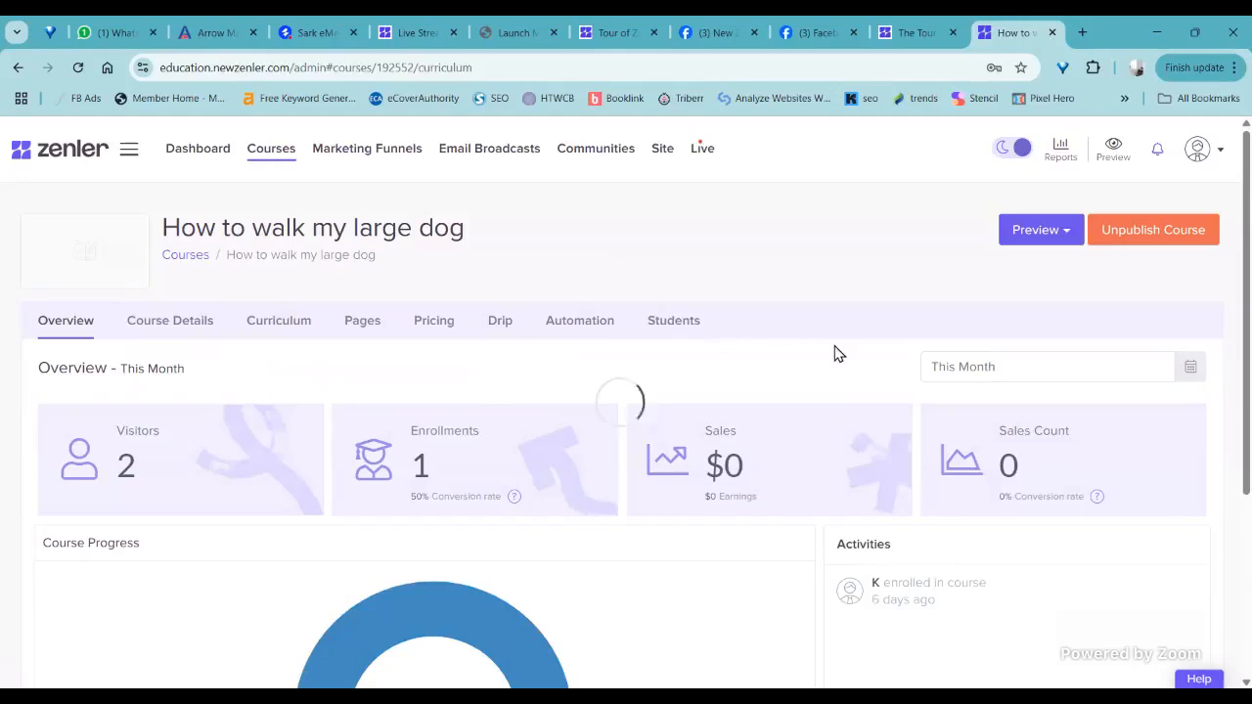
- Start a quiz titled "how to walk a big dog" in the lesson "Understanding the challenges of walking a large breed dog"
scroll(811, 370, "down", 2)
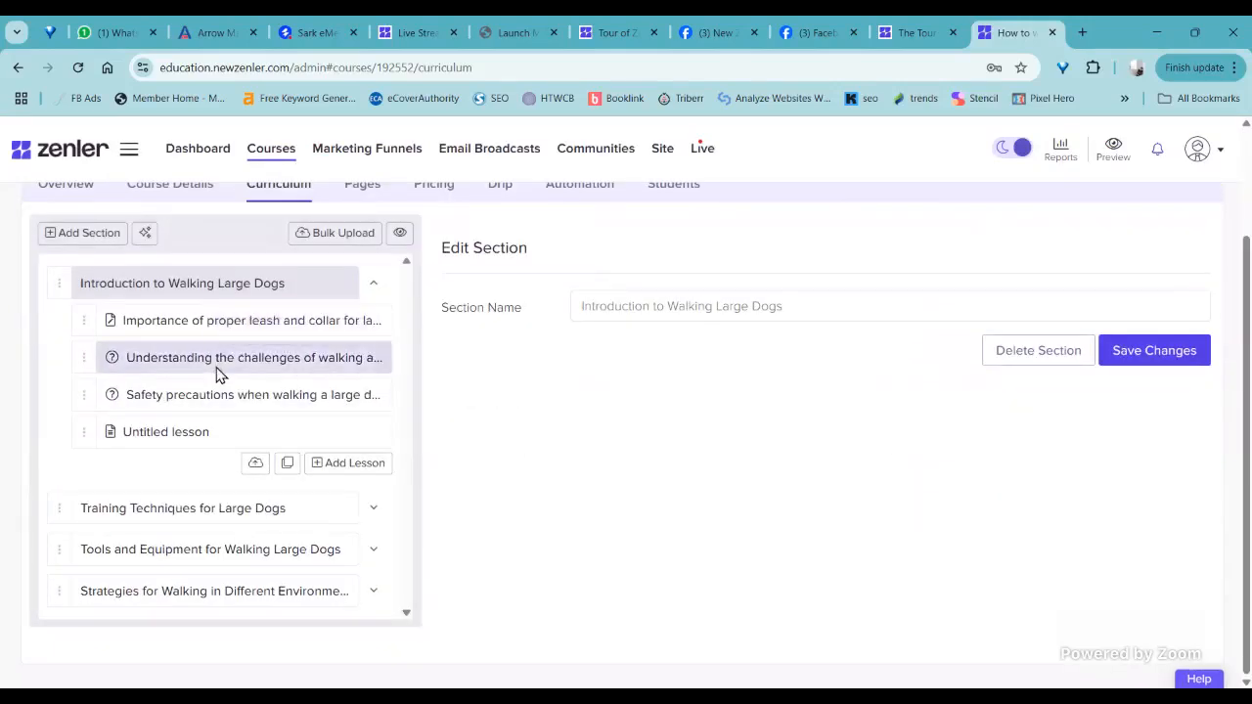
left_click(217, 372)
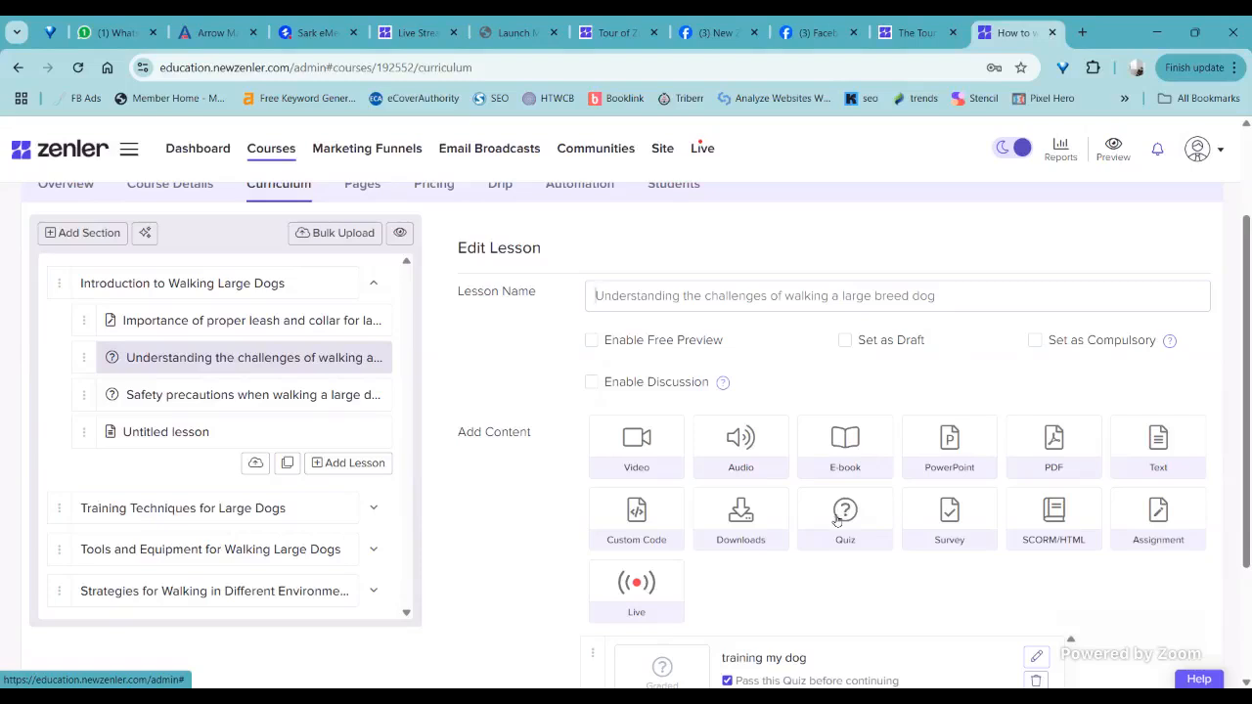
left_click(803, 531)
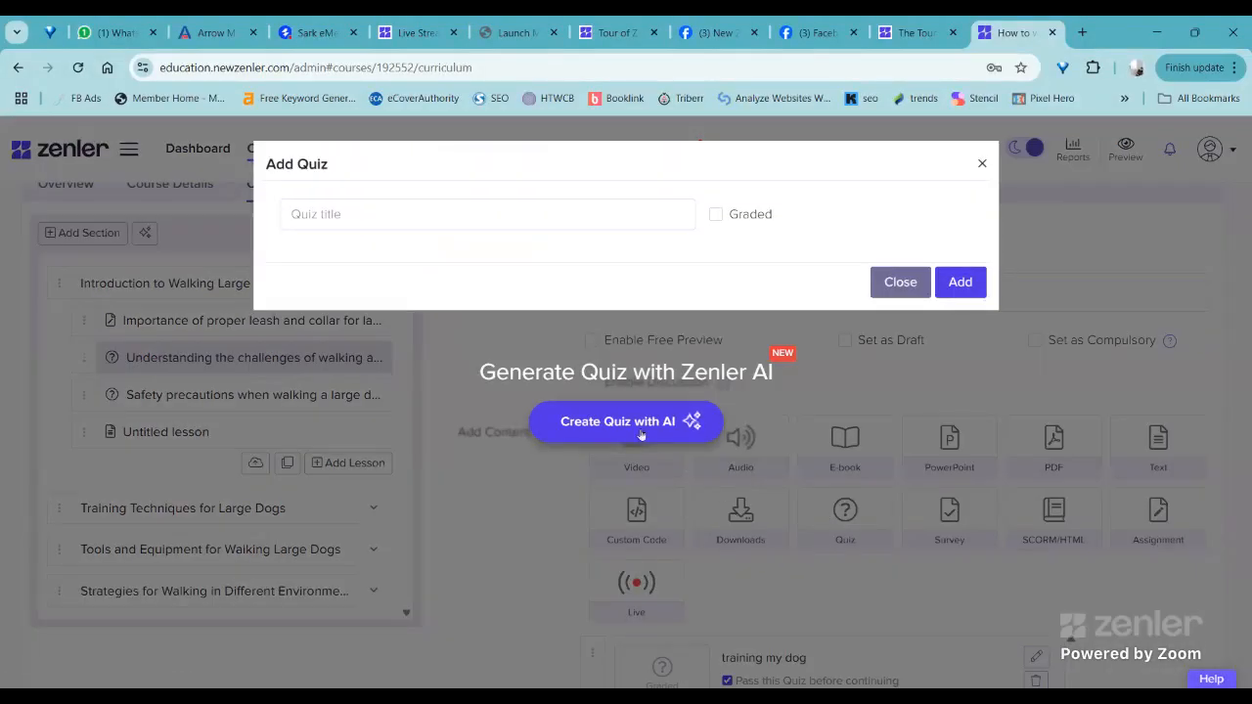
left_click(390, 205)
left_click(390, 206)
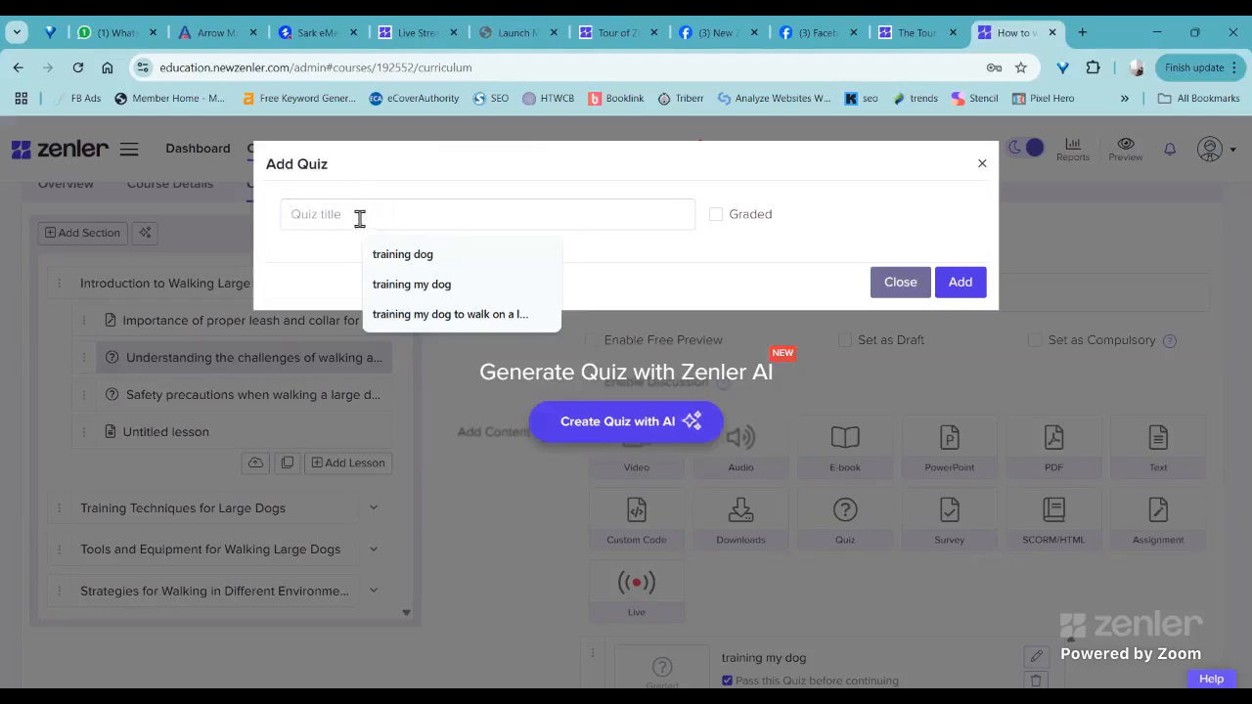
type("how to ")
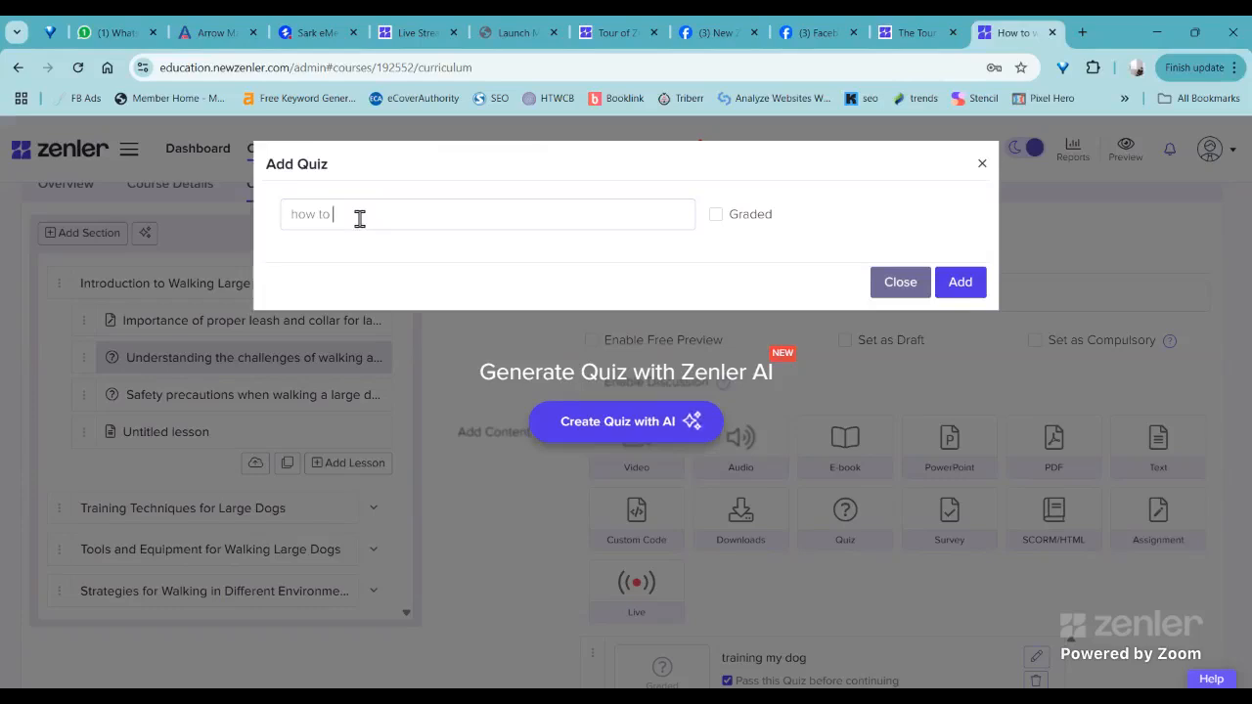
type("walk a big dog")
left_click(716, 217)
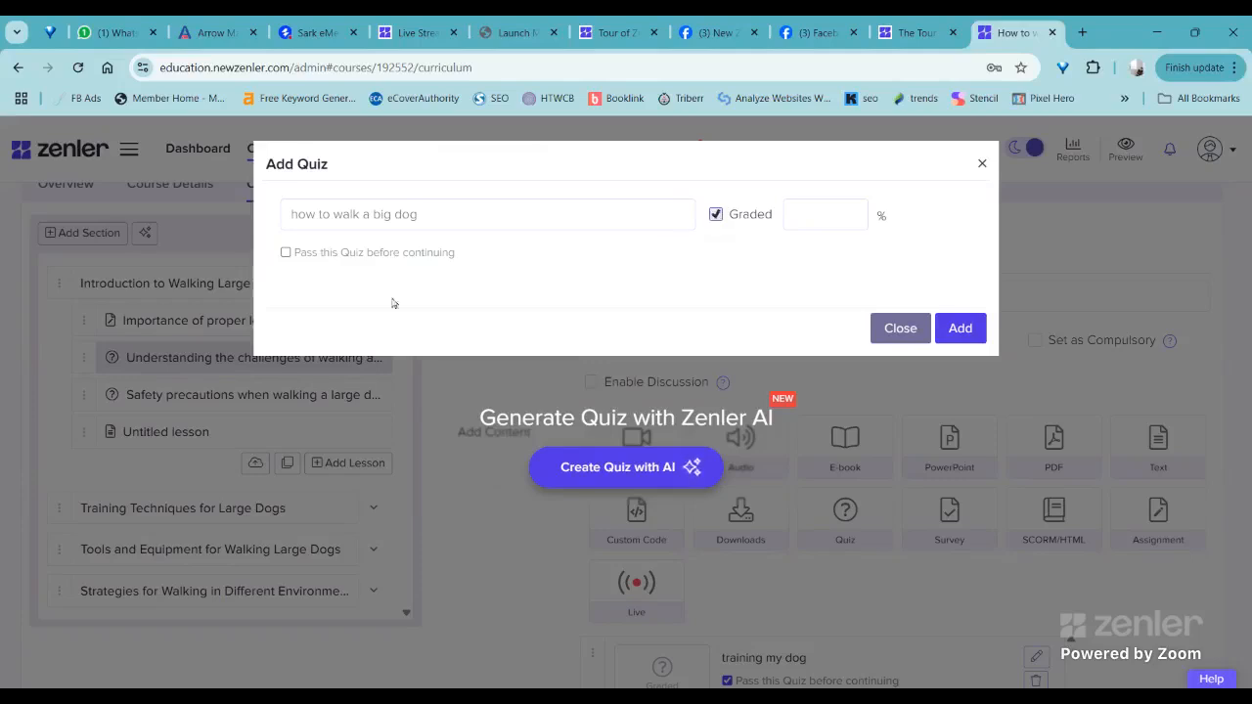
left_click(285, 253)
left_click(715, 216)
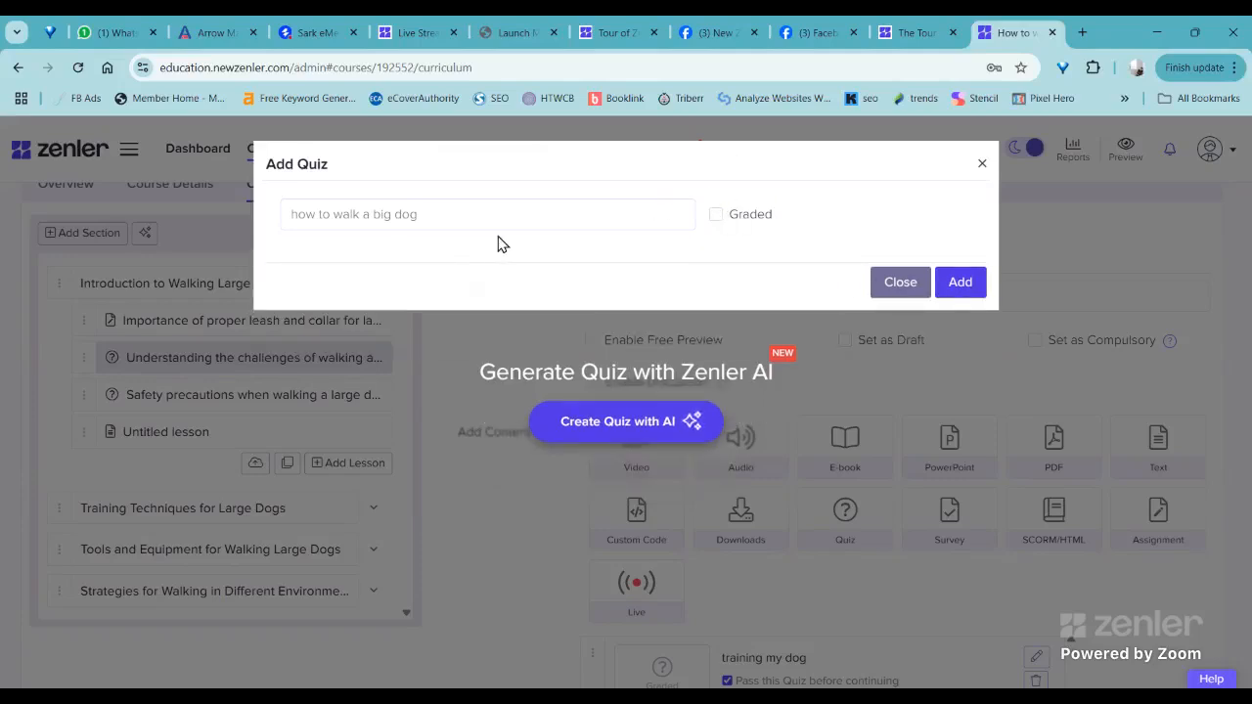
- Set up AI quiz creation with multiple-choice questions and a maximum of 5 questions
left_click(603, 422)
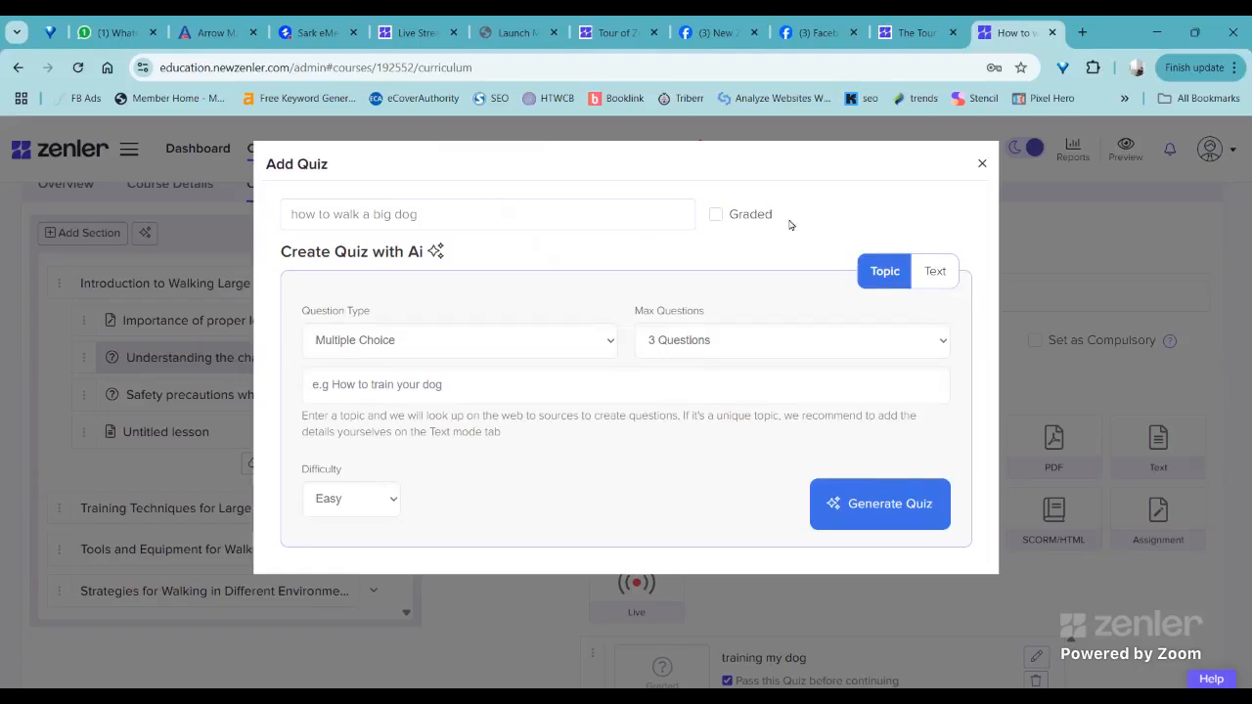
left_click(612, 342)
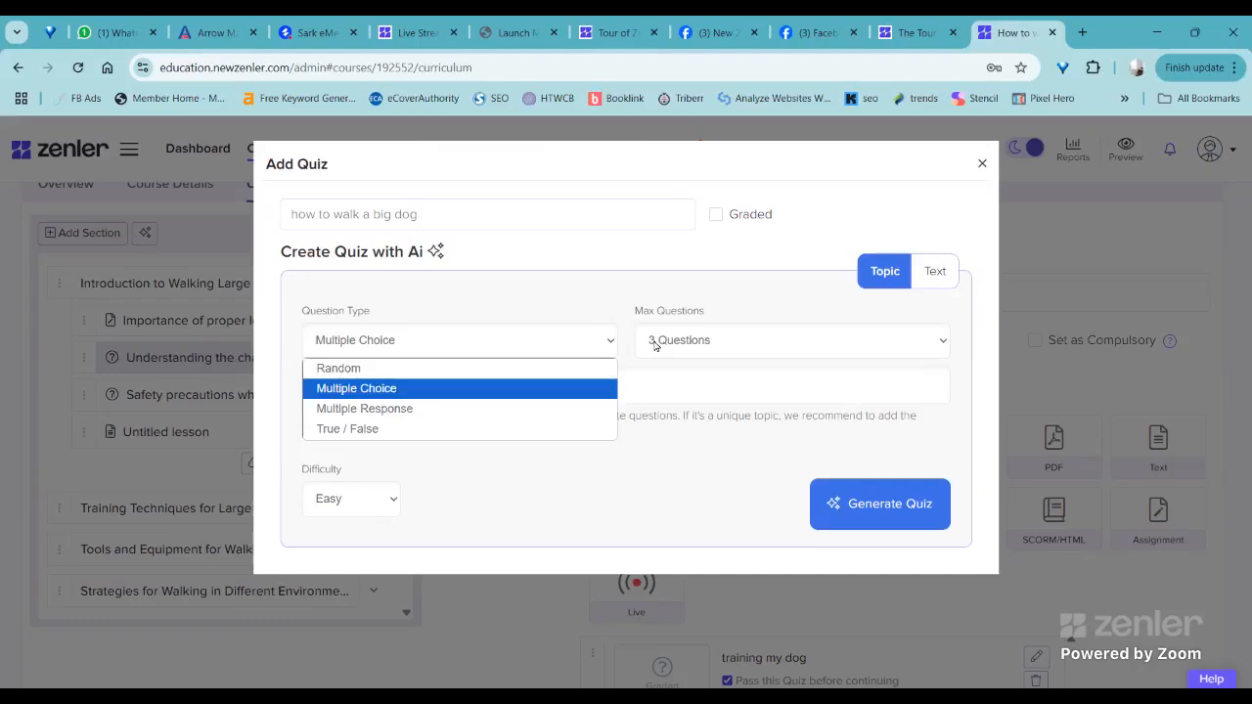
left_click(723, 343)
left_click(685, 386)
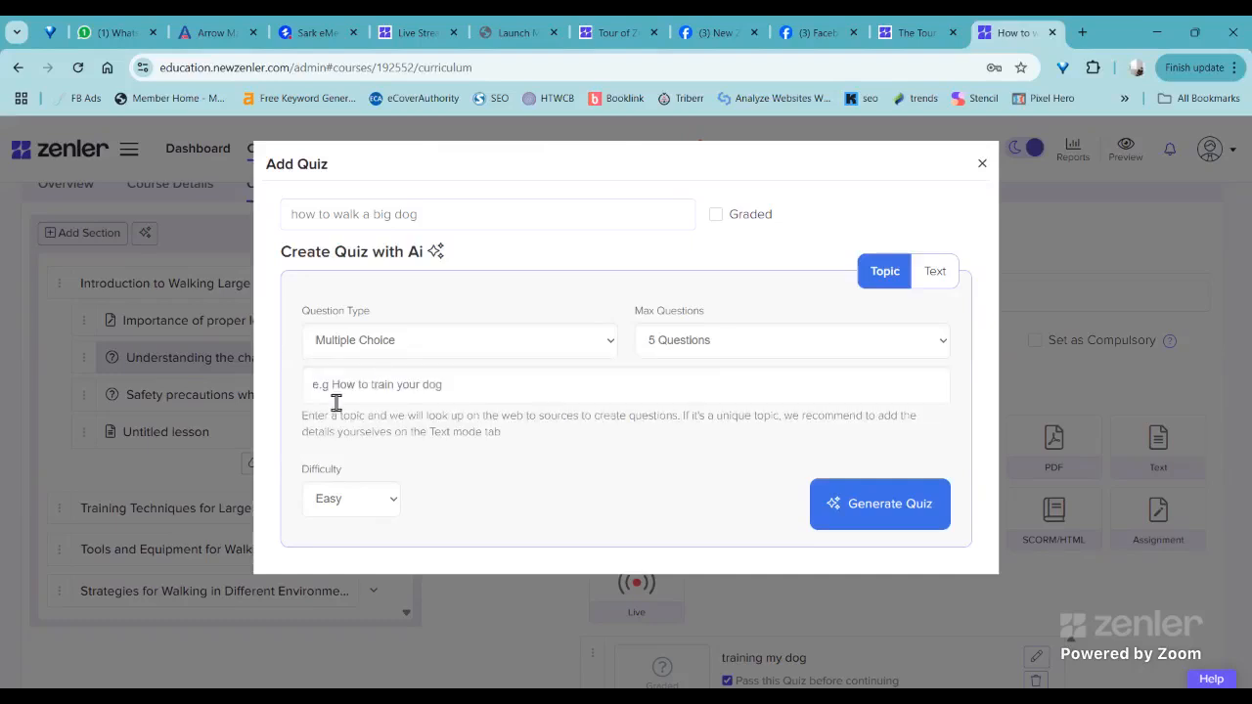
- Enter "walking on a long lead is a good idea" as the AI quiz topic, keeping the difficulty at Easy
left_click(332, 387)
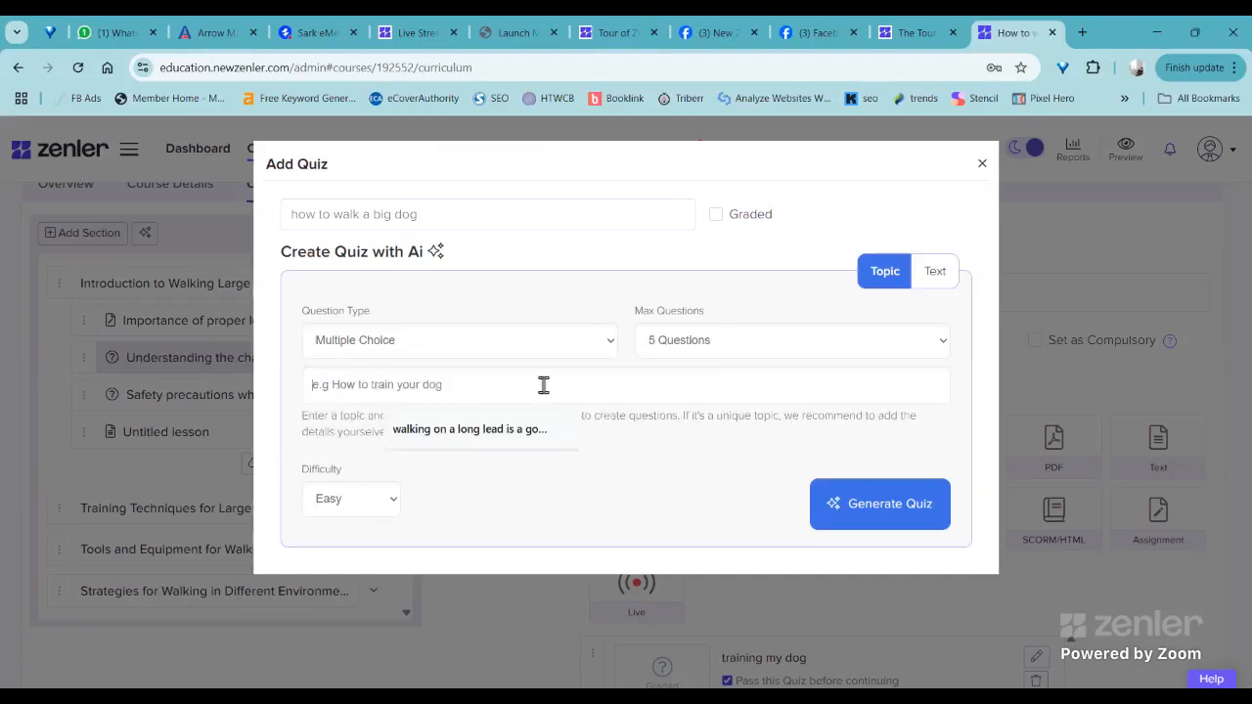
left_click(437, 430)
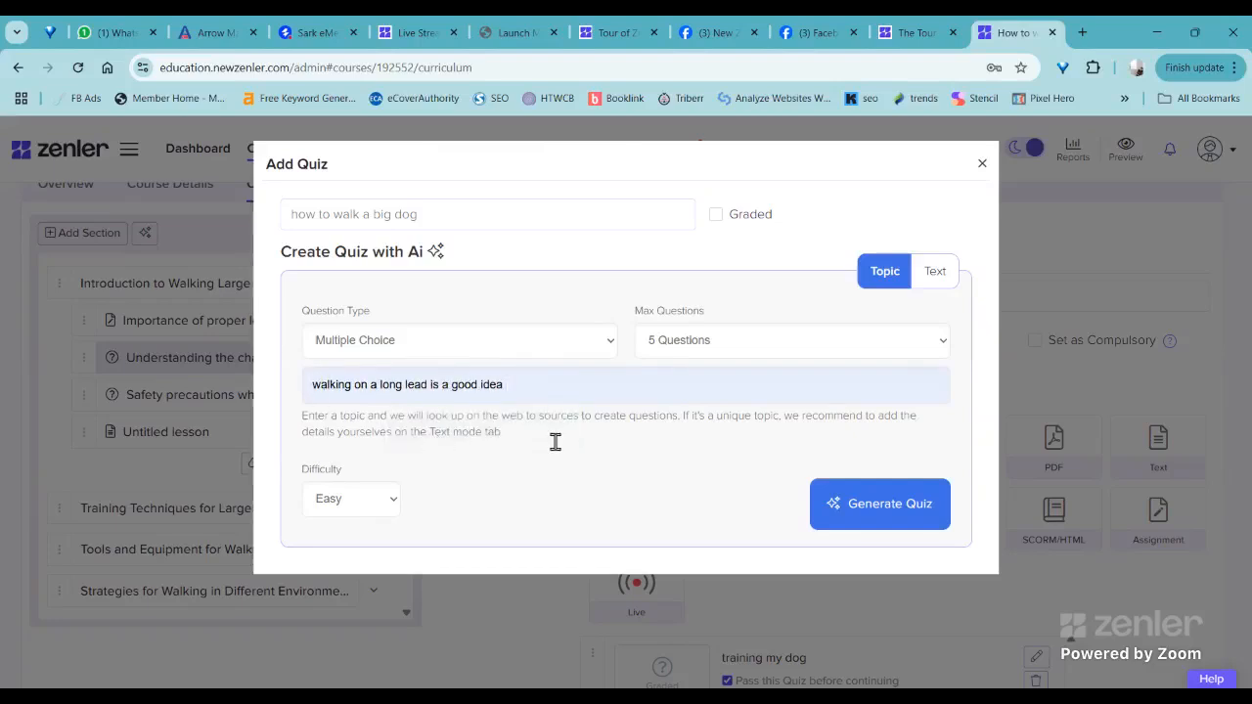
left_click(387, 498)
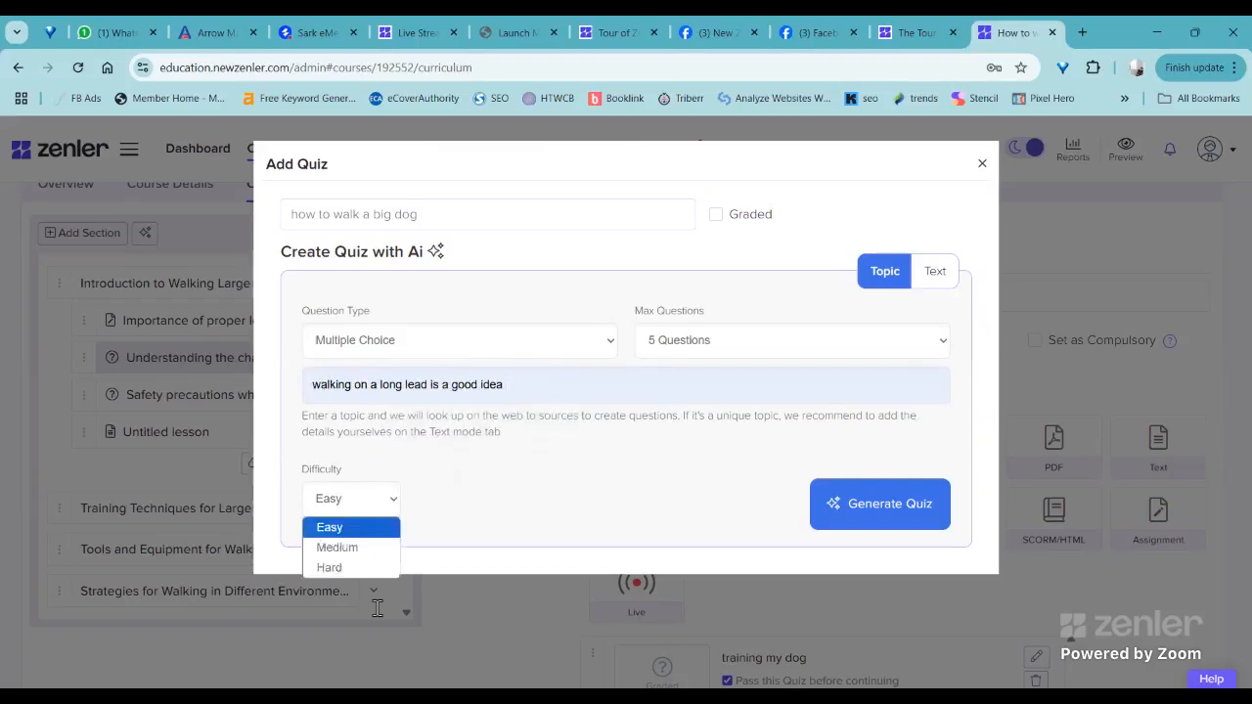
left_click(631, 483)
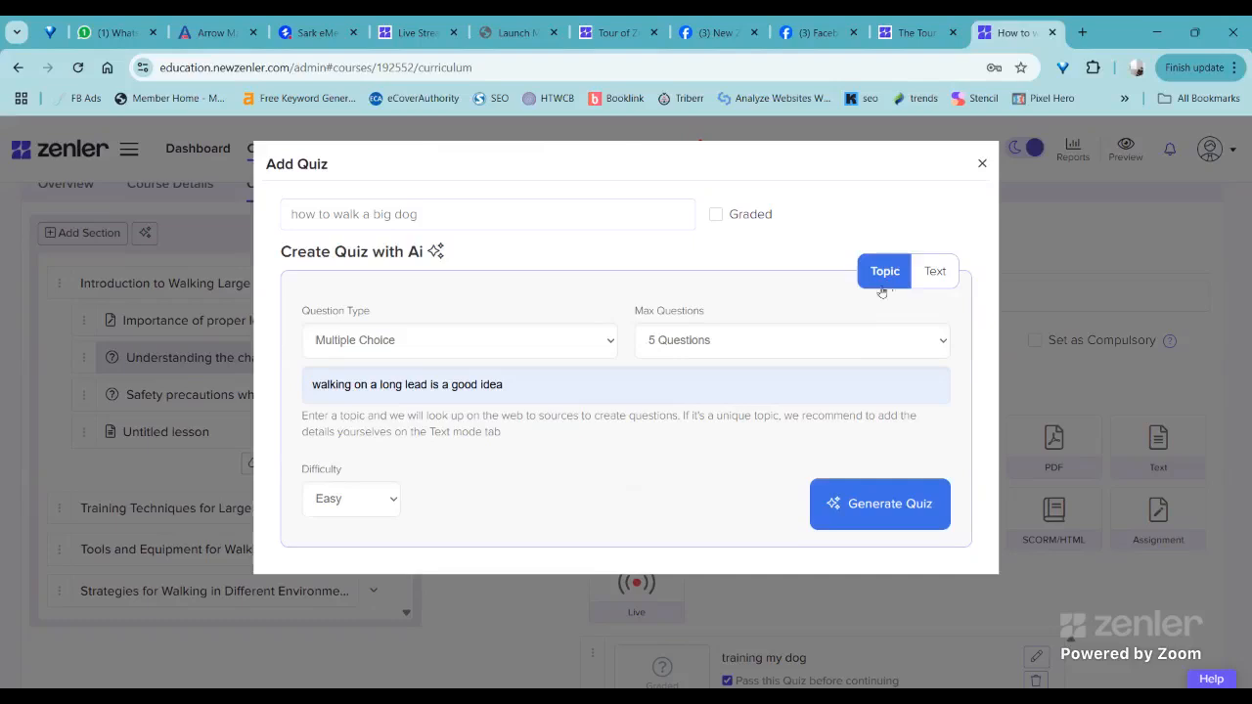
- Switch the AI source to text and enter "we have taught people how to walk a large dog, they should know not to have it on a long lead"
left_click(929, 272)
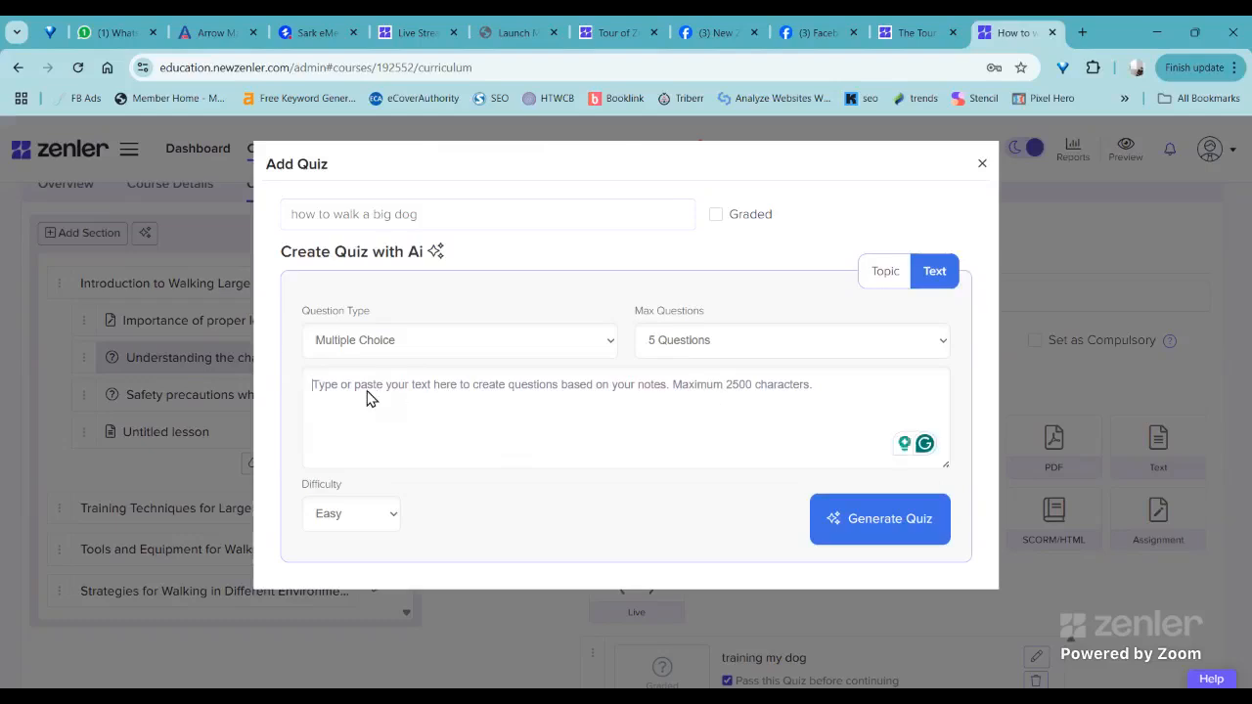
type("we have t")
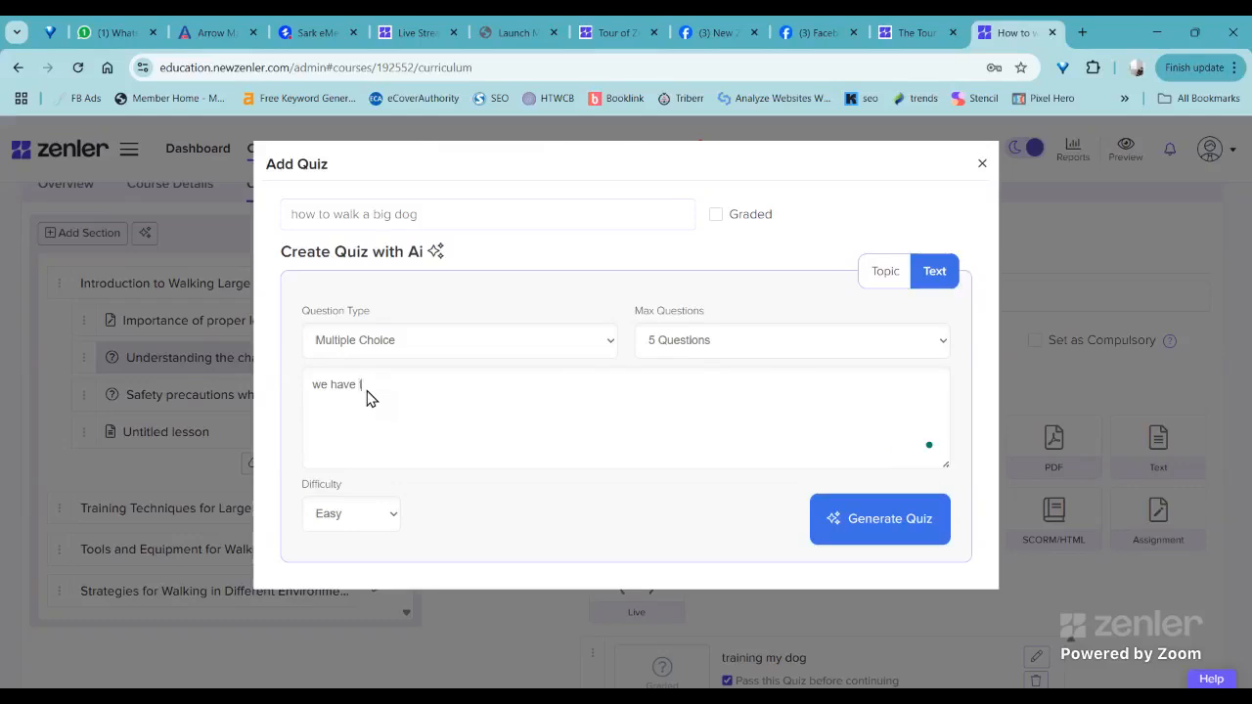
type("aught people how to walk a large ")
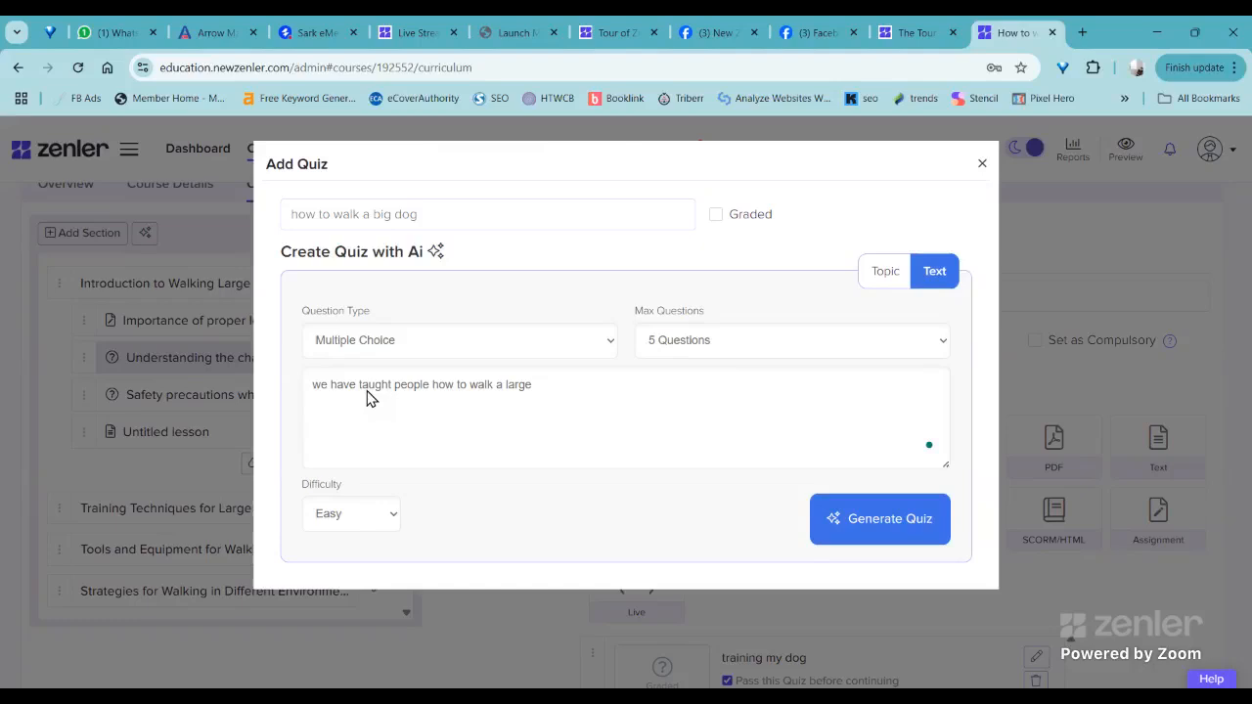
type("dog, they should know n")
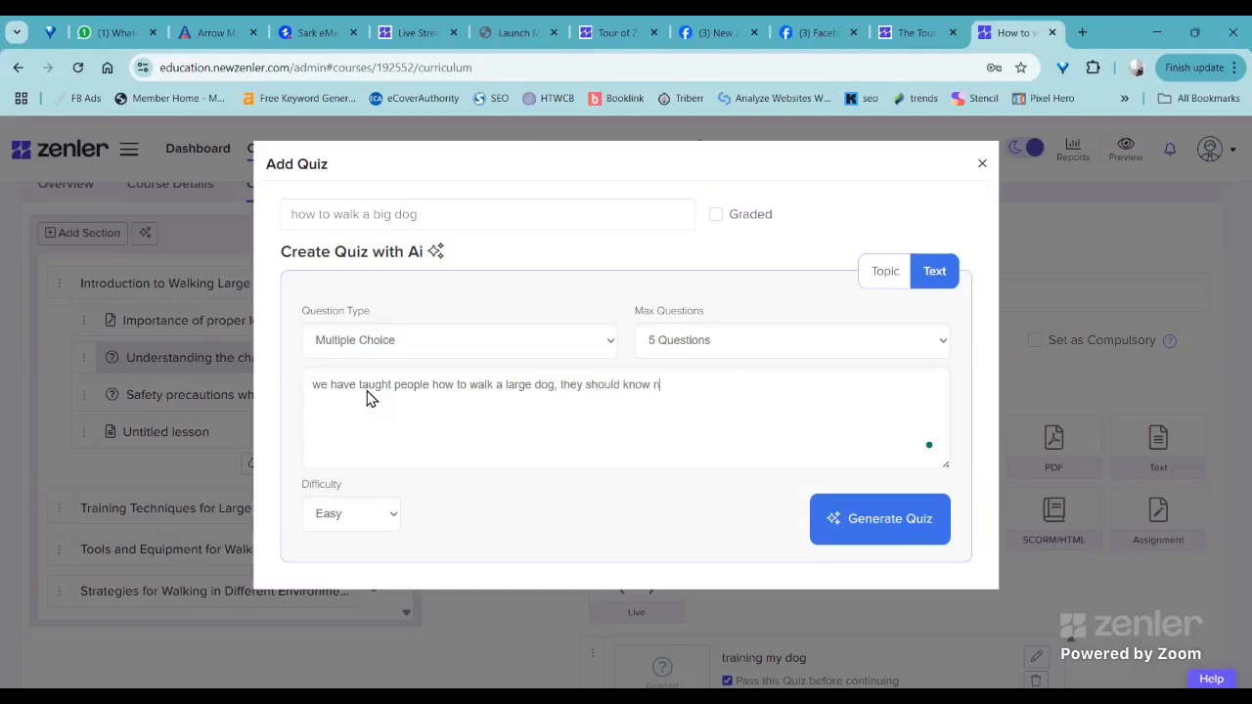
type("ot to have it on a long lead")
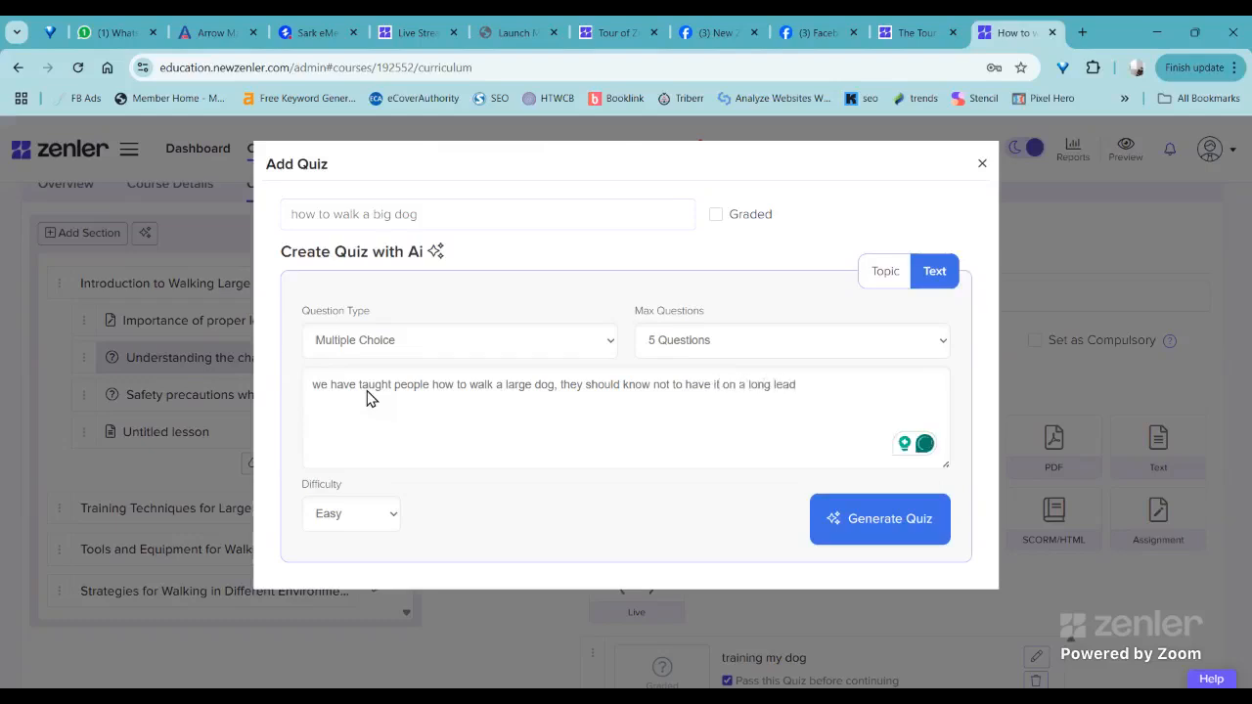
type(" and also that it needs to be")
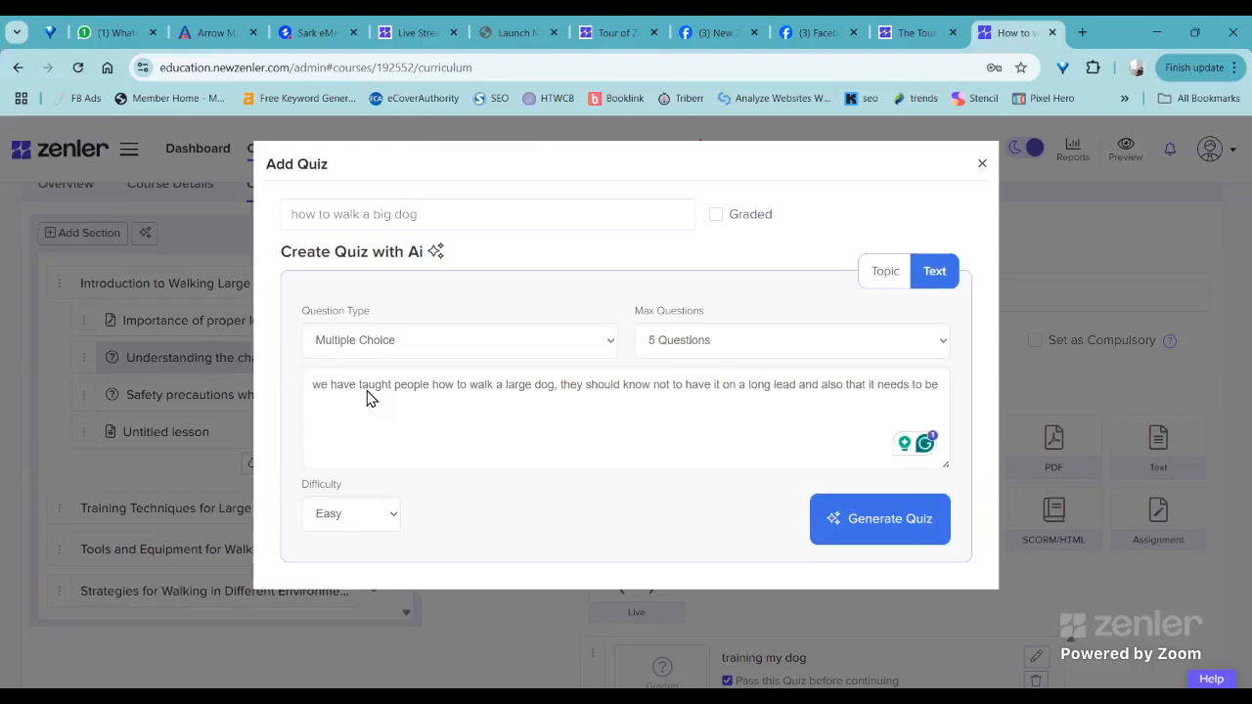
- Continue the source text with "and also that it needs to be kept close when walking on a pavement" and generate the quiz
type("kep")
type("t close to")
type("en walking on a")
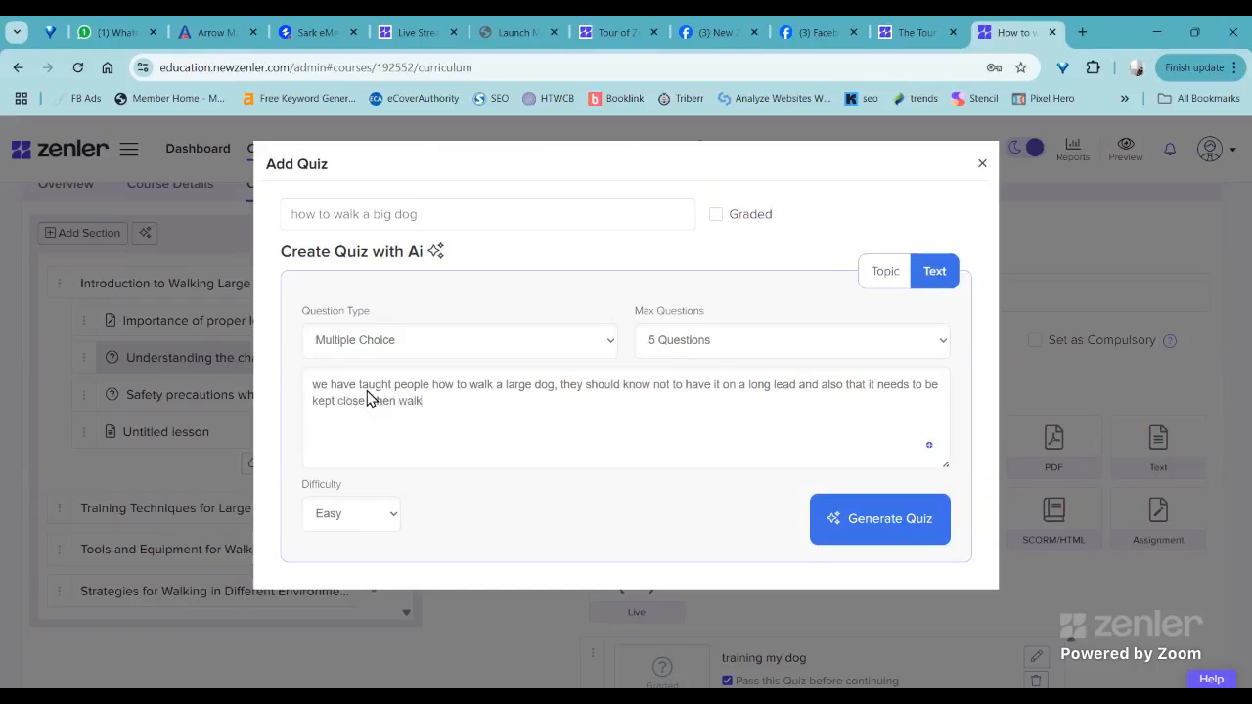
type(" pavement")
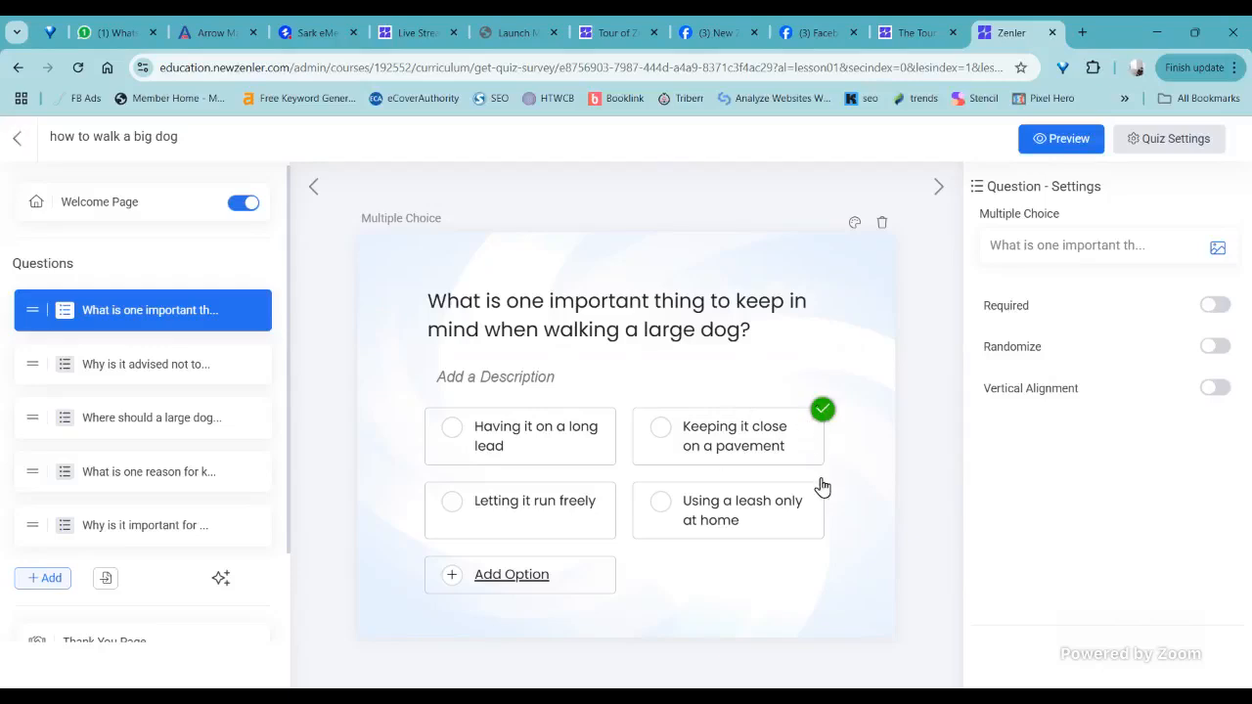
- Review the first four generated questions, checking their answer options and which answer is marked correct
left_click(820, 411)
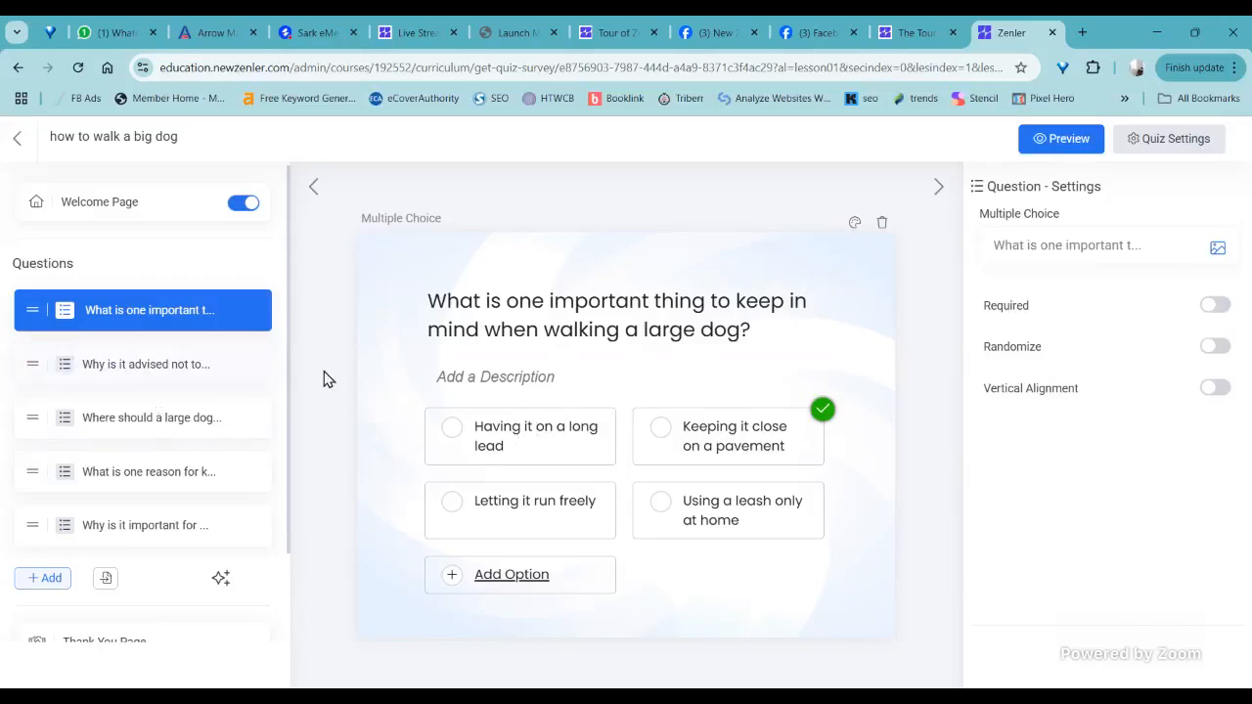
left_click(439, 385)
left_click(136, 377)
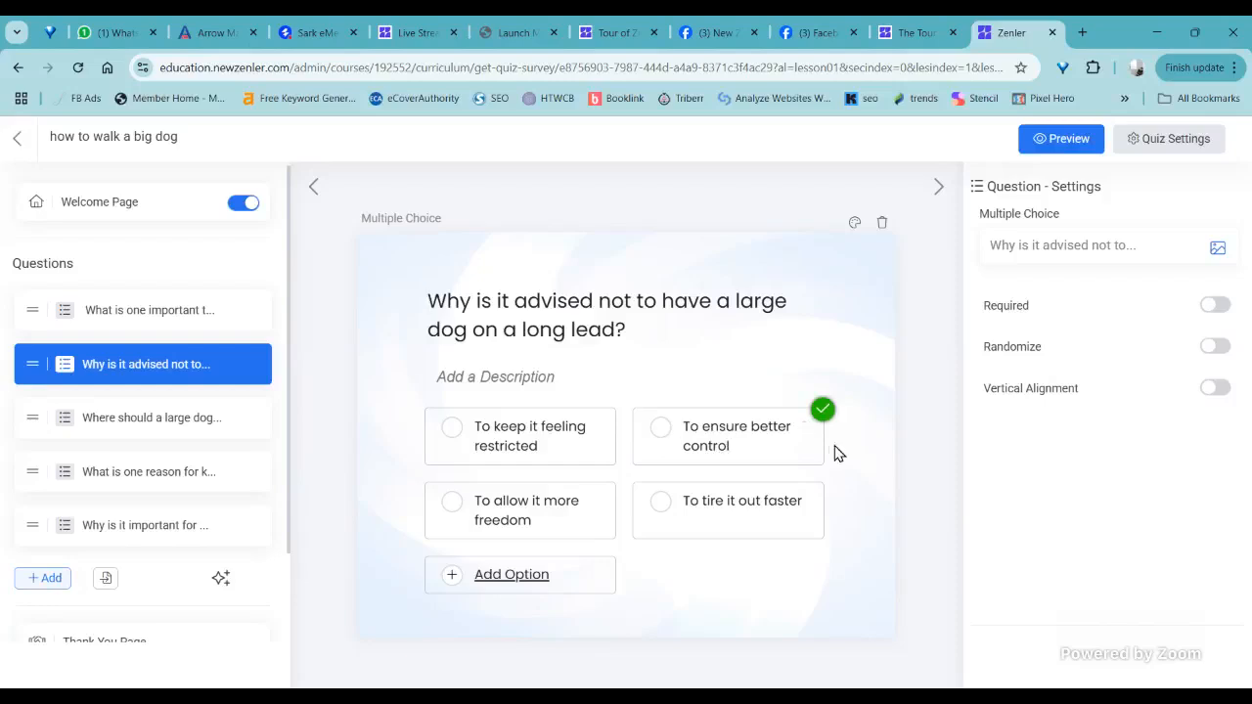
left_click(256, 454)
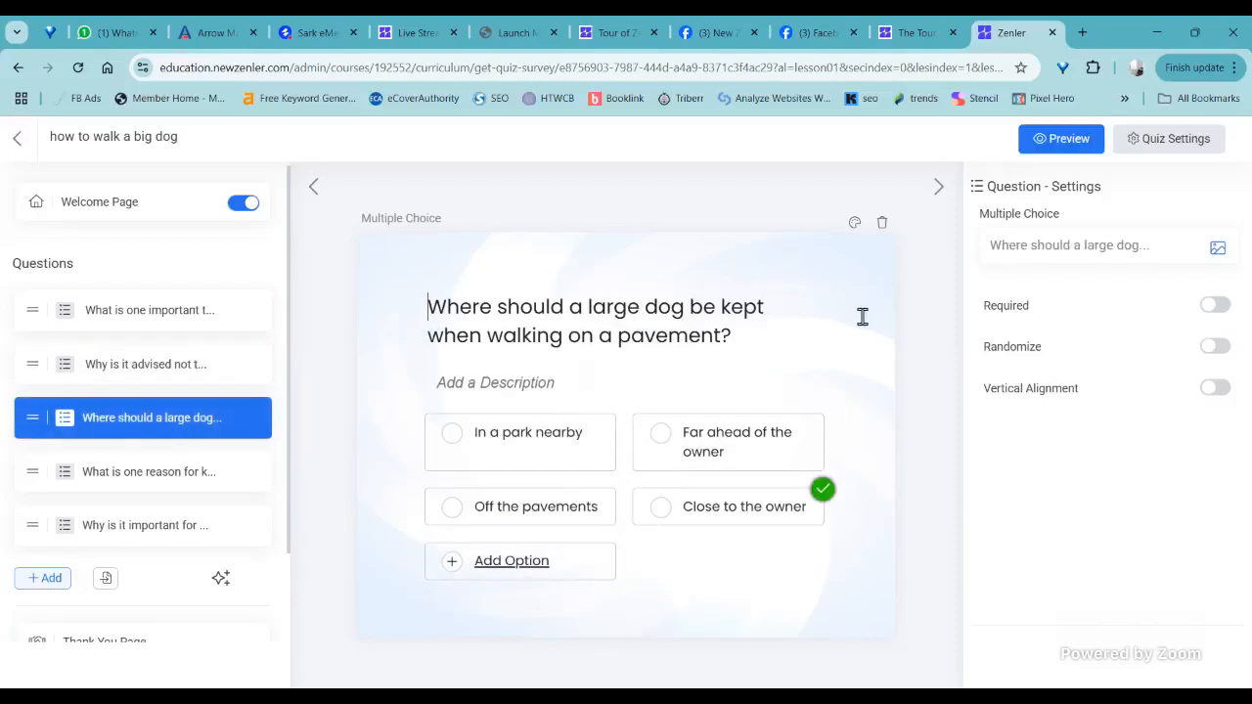
mouse_move(488, 440)
left_click(137, 472)
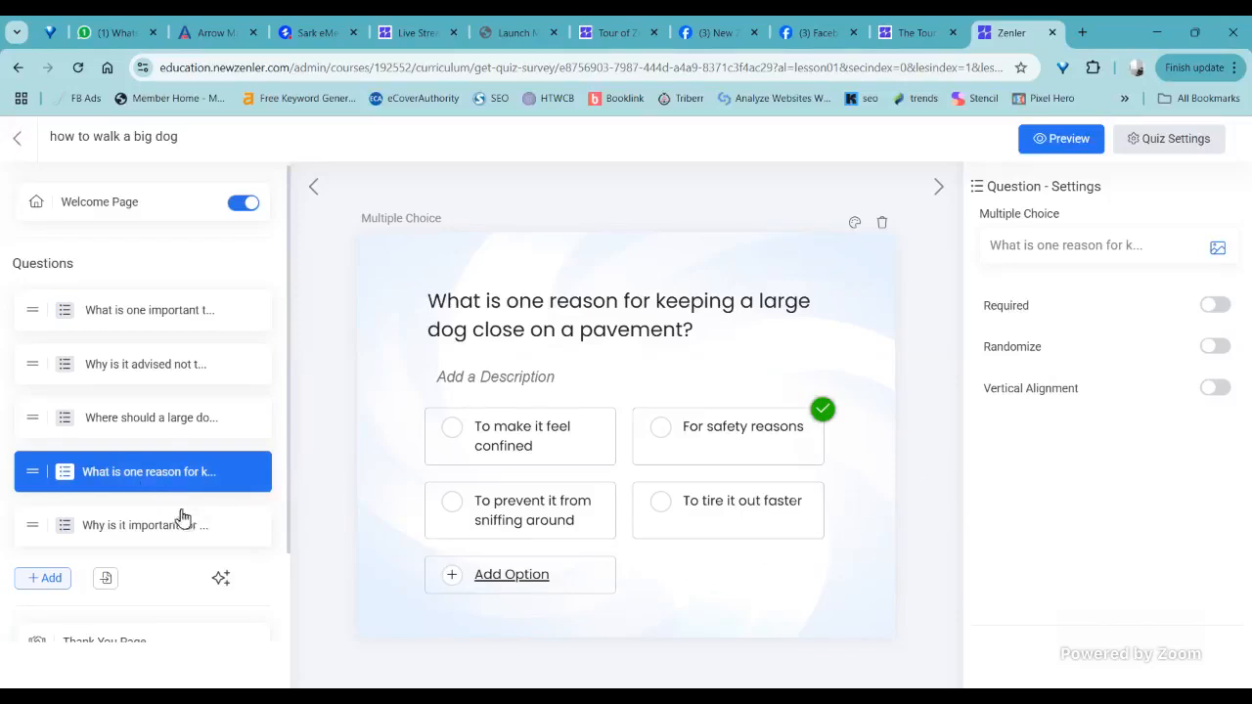
- Add a True / False question to the end of the quiz
left_click(103, 587)
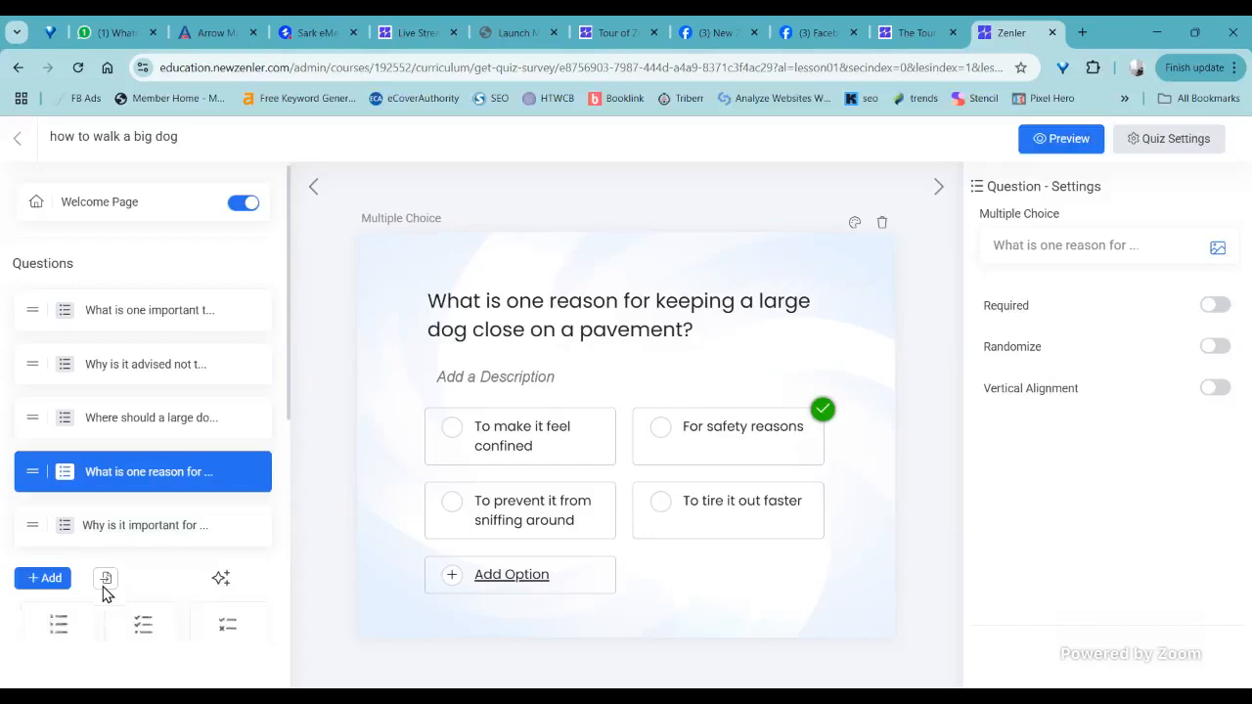
scroll(220, 527, "down", 3)
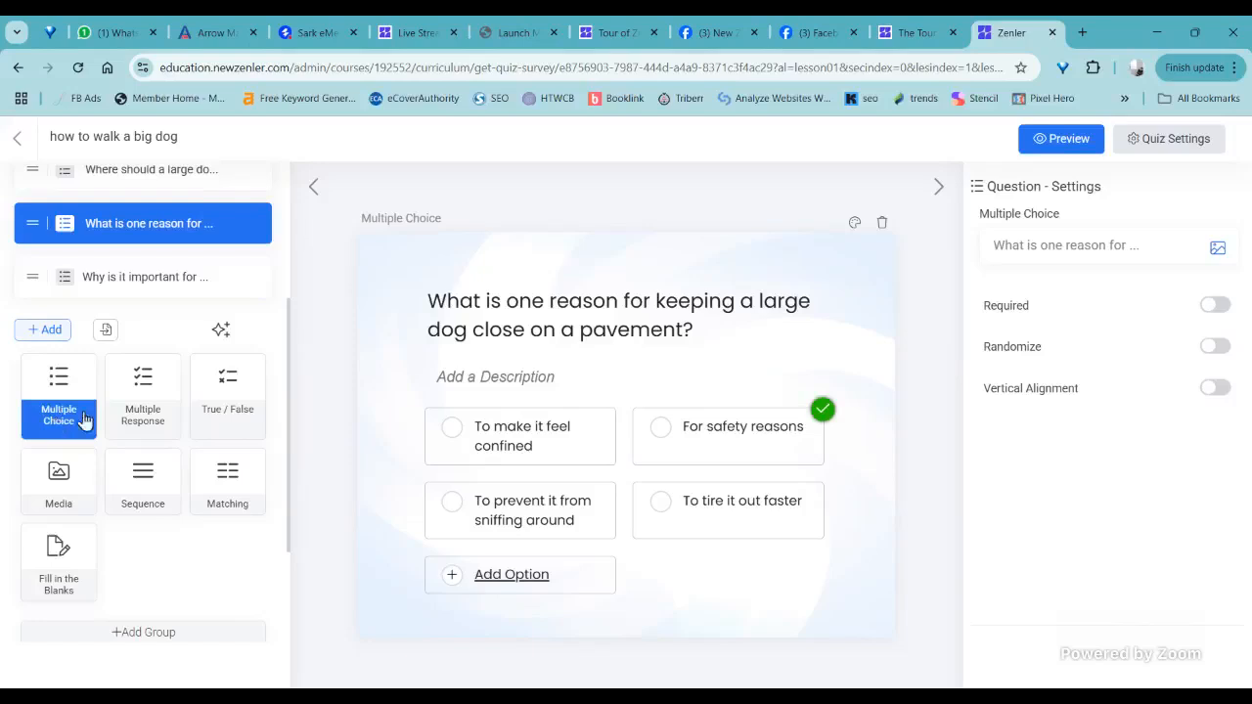
left_click(166, 421)
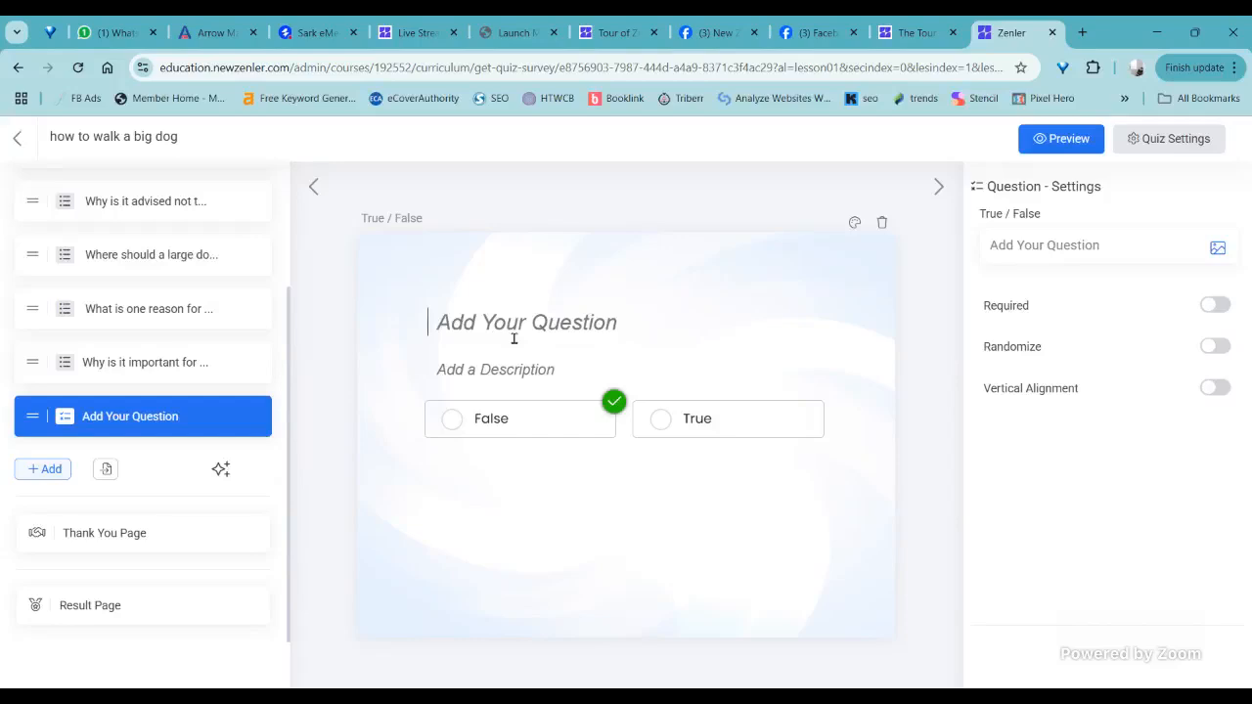
- Enter "large dogs can be ridden like horses ?" as the true/false question, keeping False as the correct answer
type("I")
type("large do")
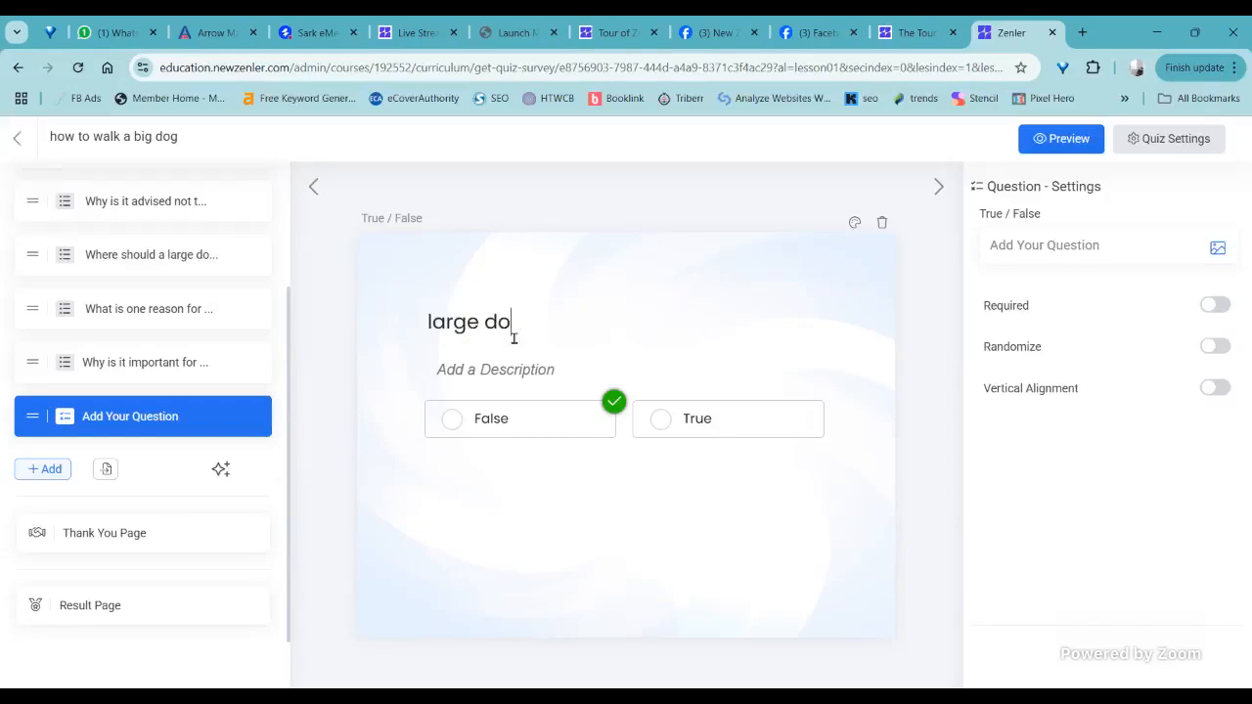
type("gs can be ri")
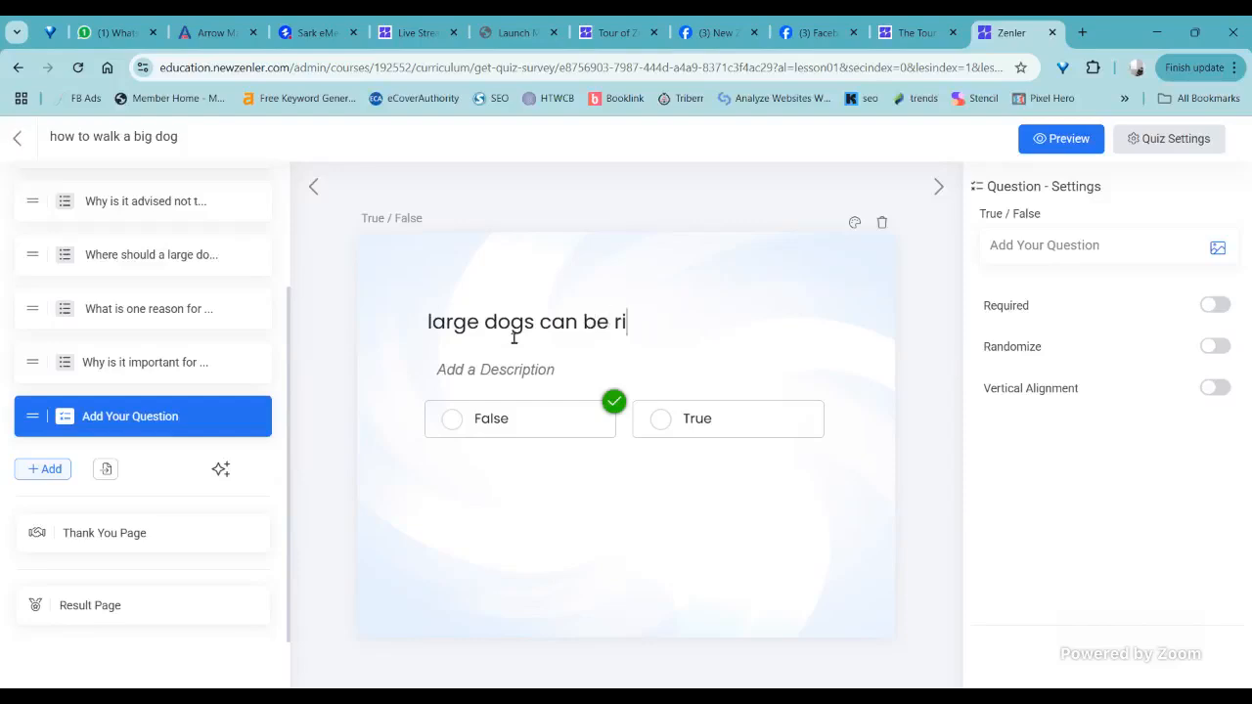
type("dden lik e")
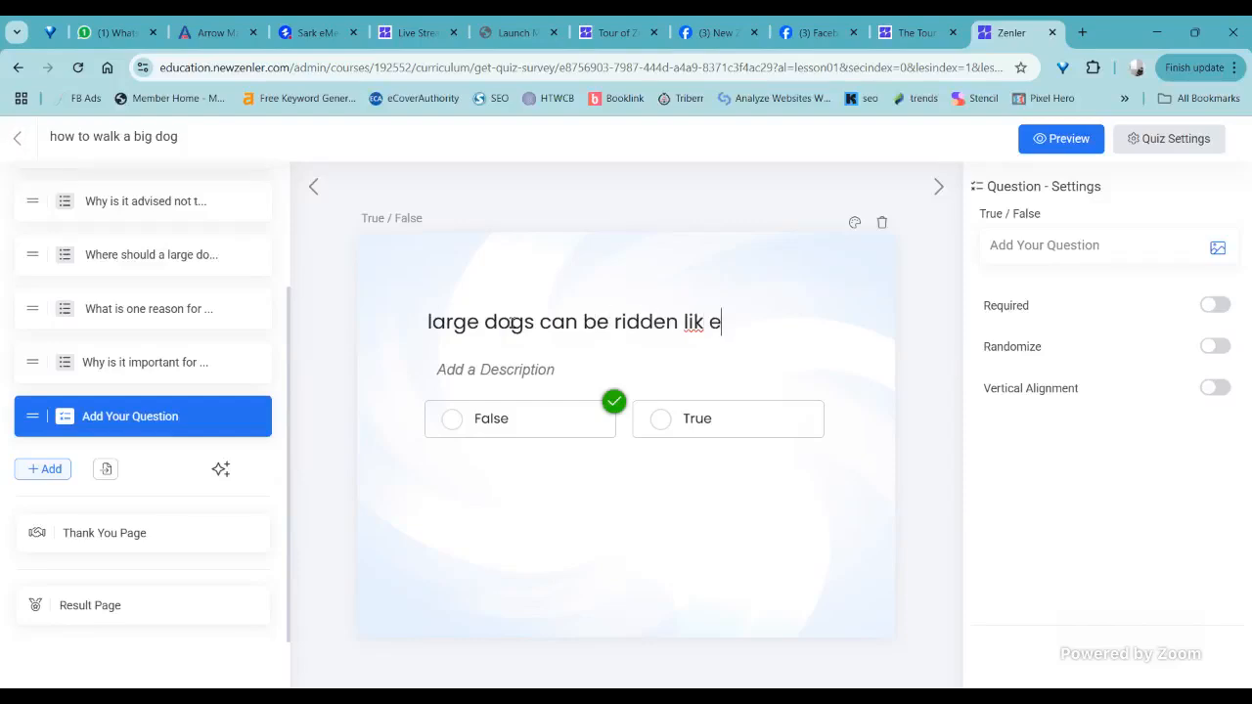
key("BackSpace")
key("BackSpace")
type("e horses ?")
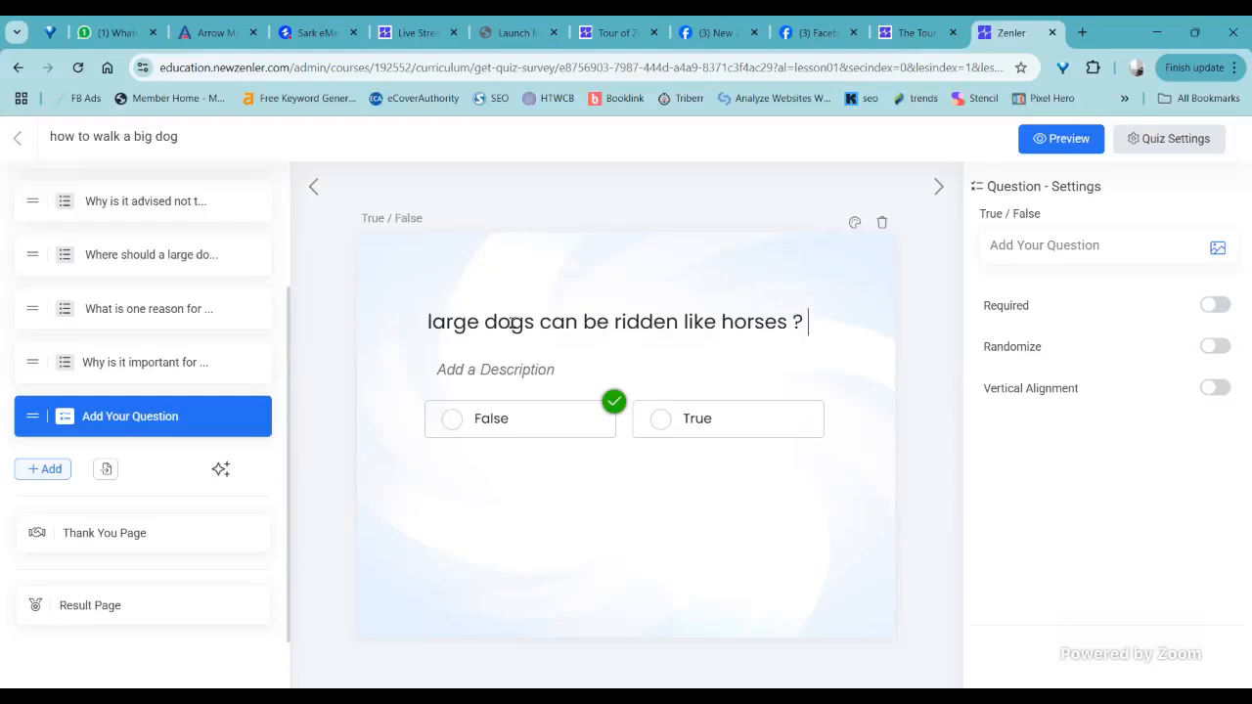
left_click(606, 409)
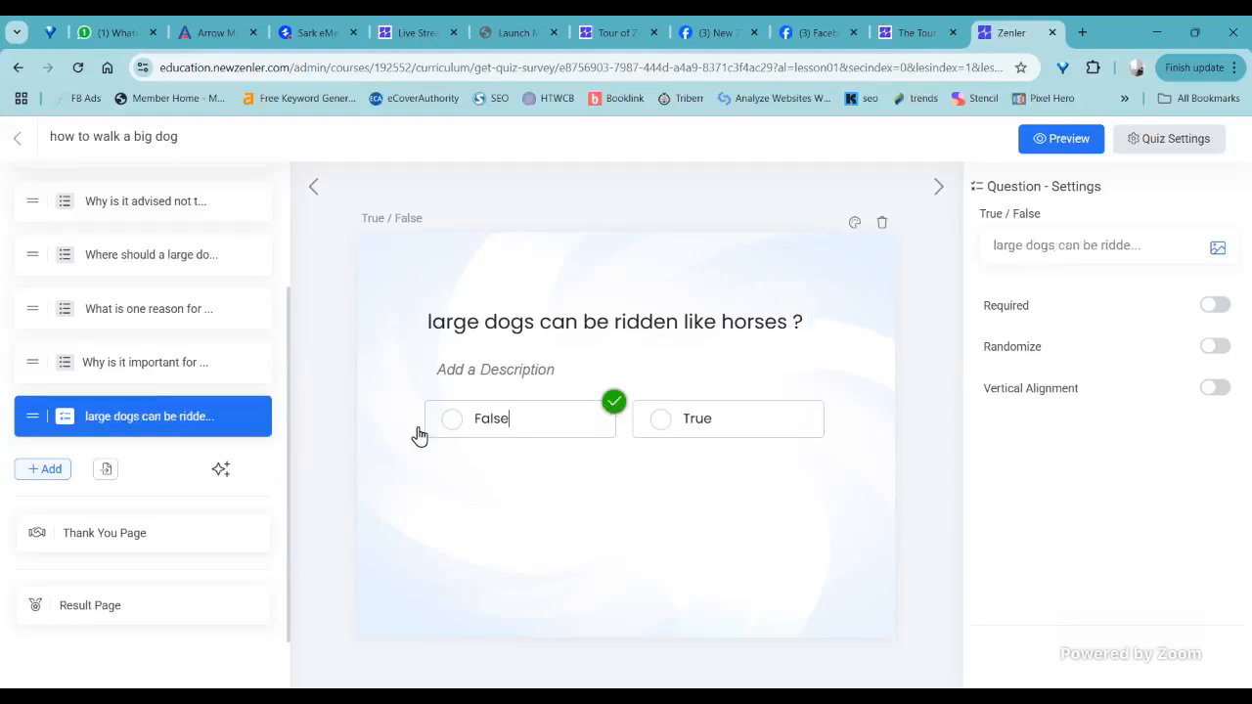
- Add a Matching question at the end of the quiz
left_click(51, 471)
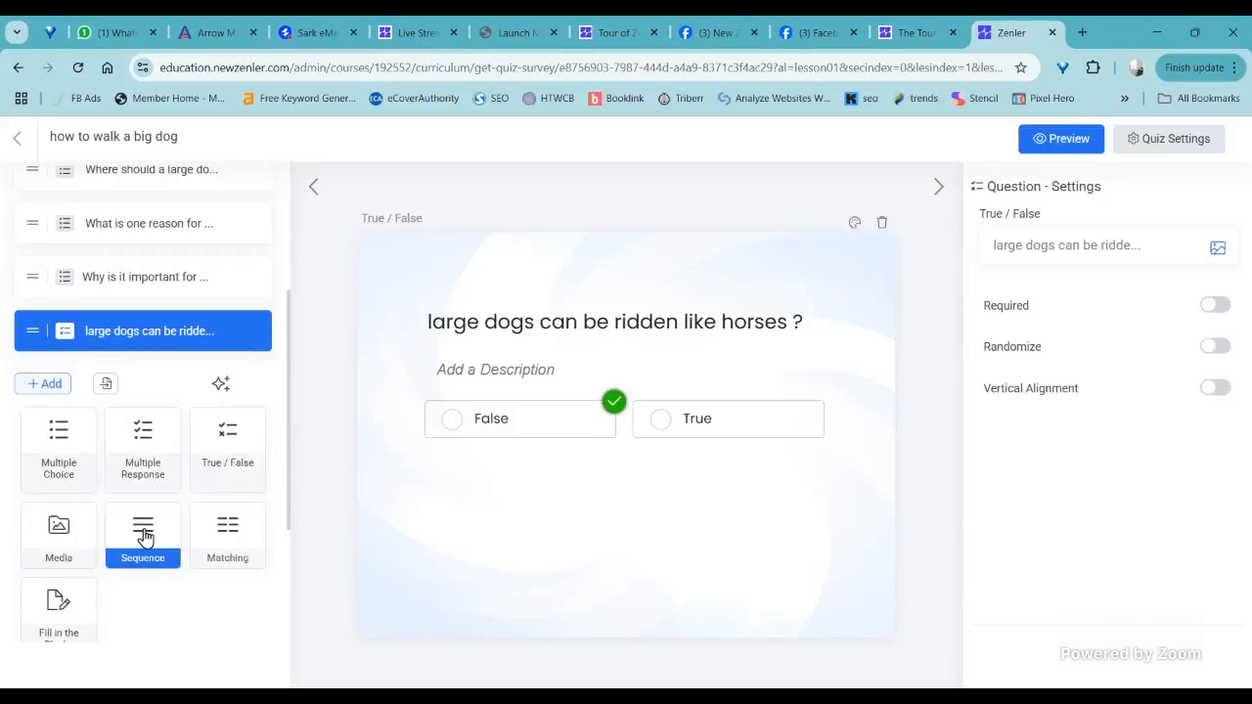
left_click(223, 532)
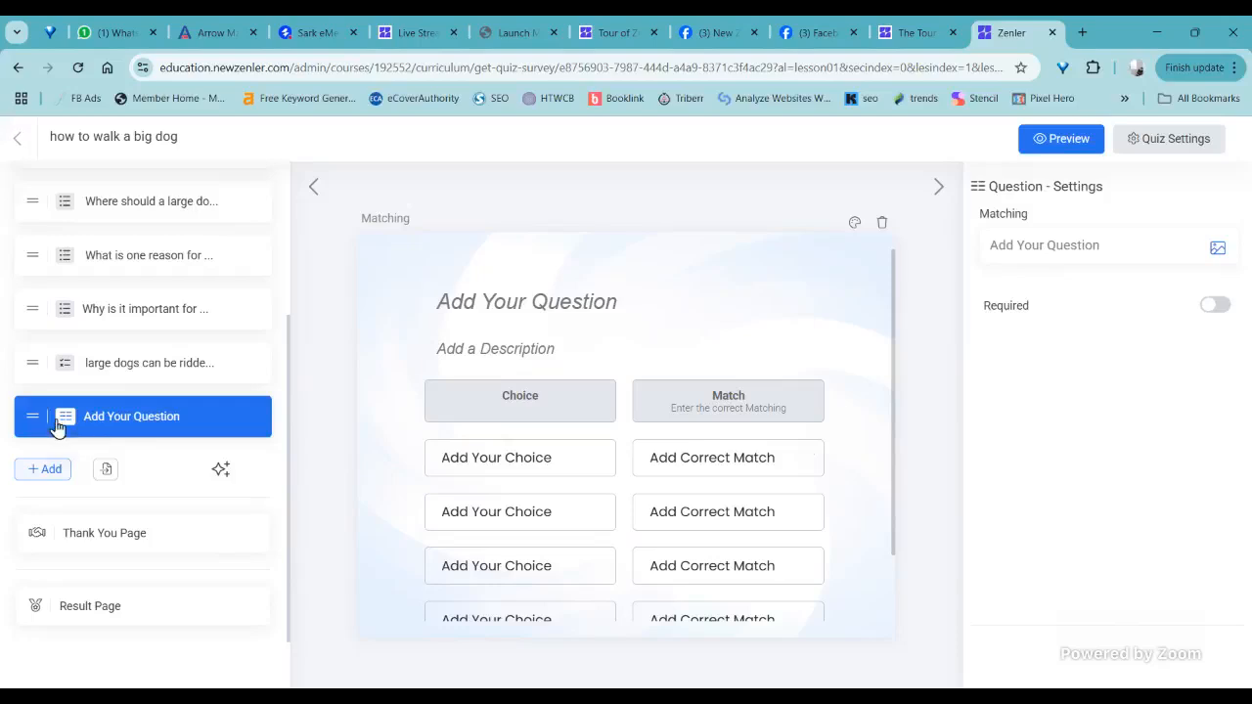
- Add a Media question after the Matching question and mark its second image option as the correct answer
left_click(45, 469)
scroll(59, 501, "down", 1)
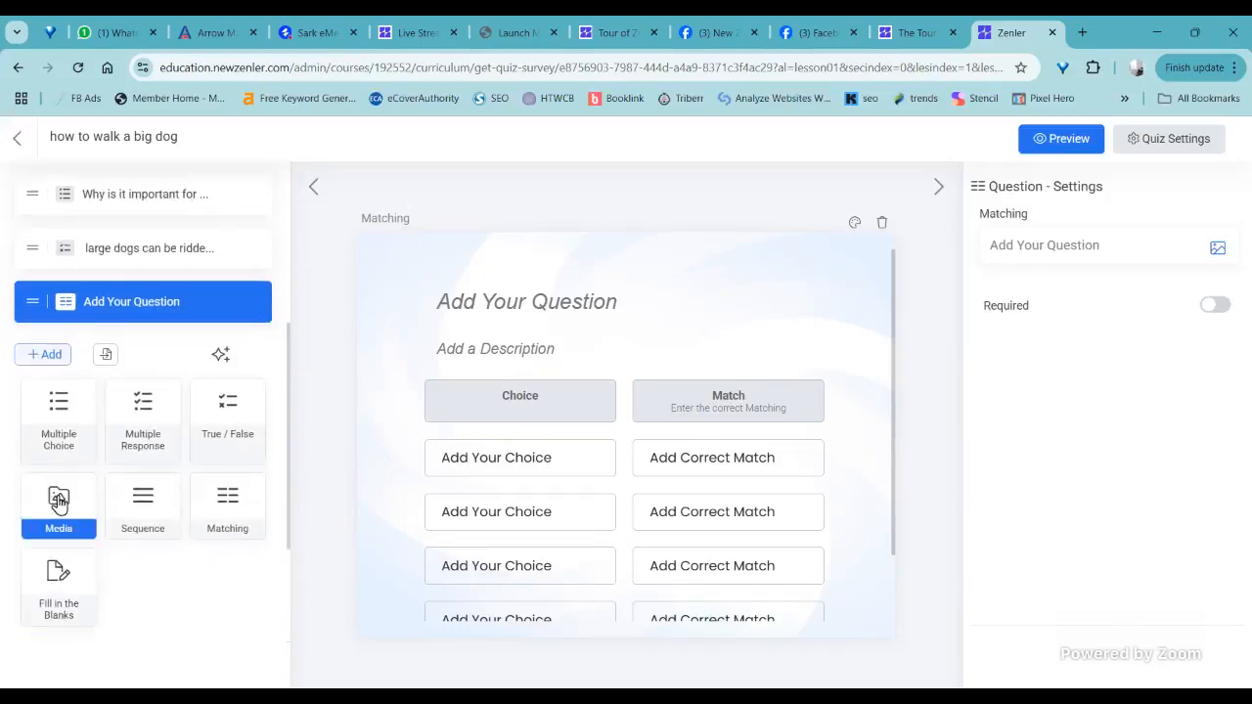
left_click(58, 501)
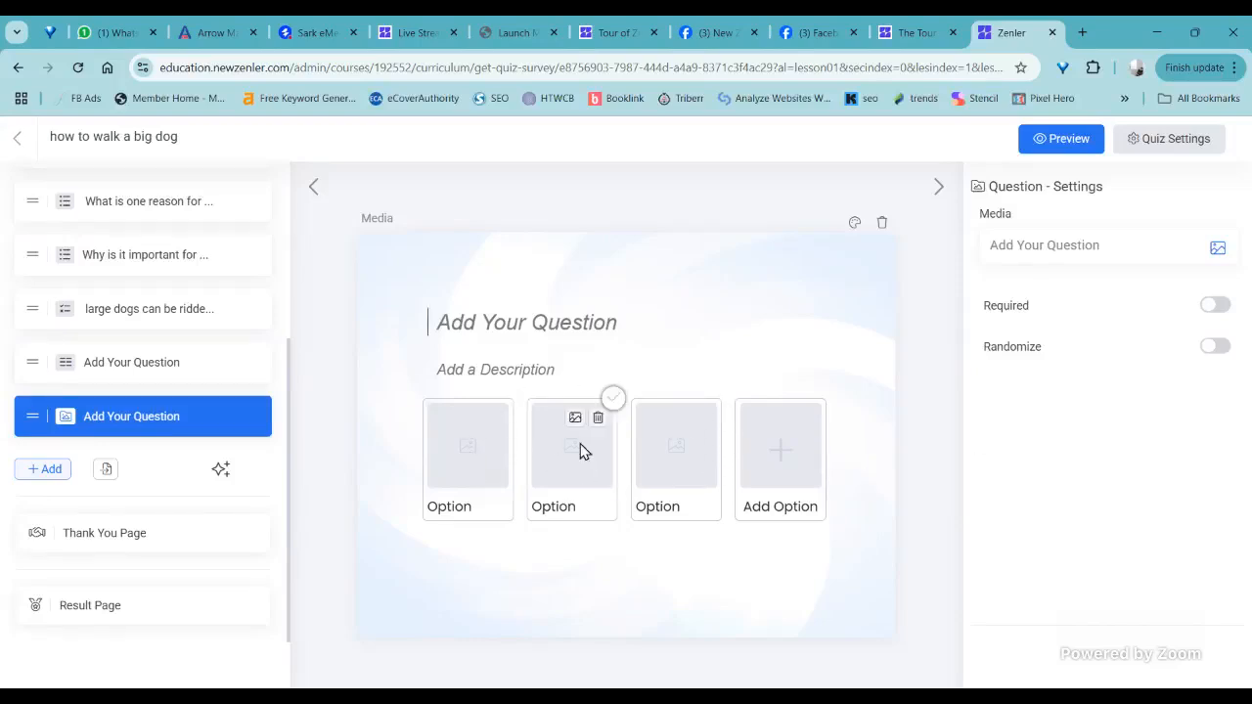
left_click(612, 399)
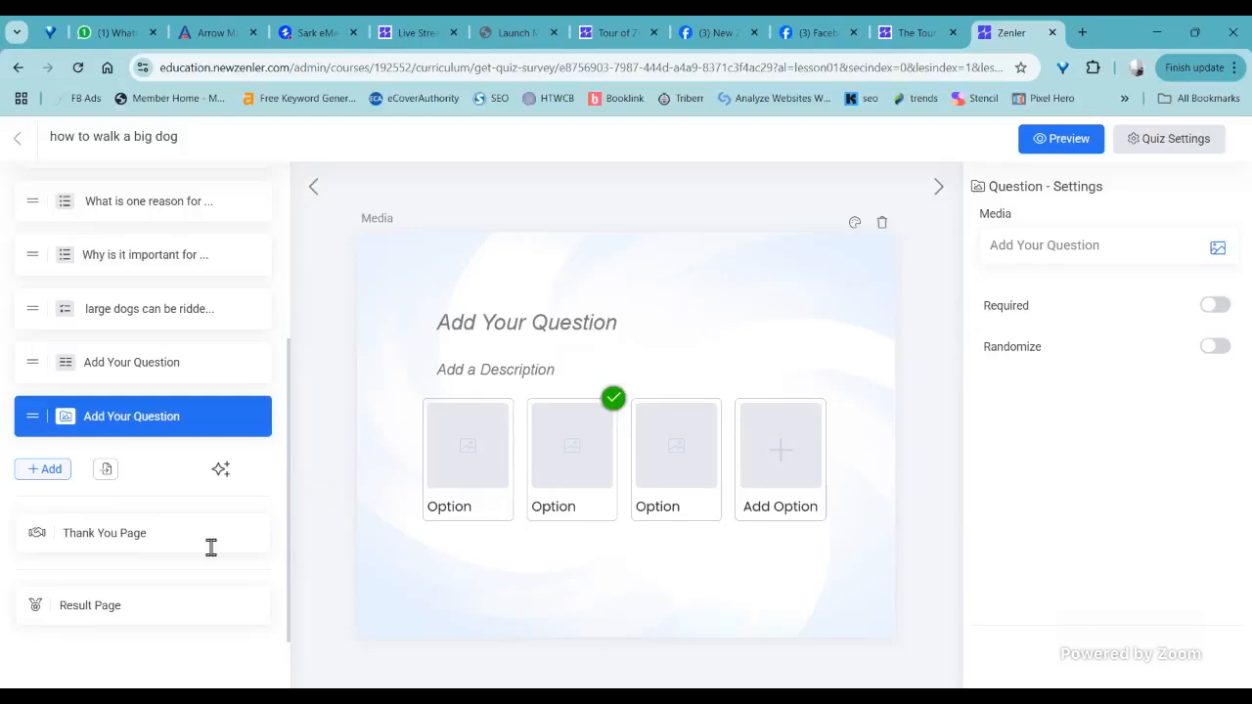
- Look over the available question types and delete the Media question from the quiz
left_click(49, 469)
scroll(163, 516, "down", 3)
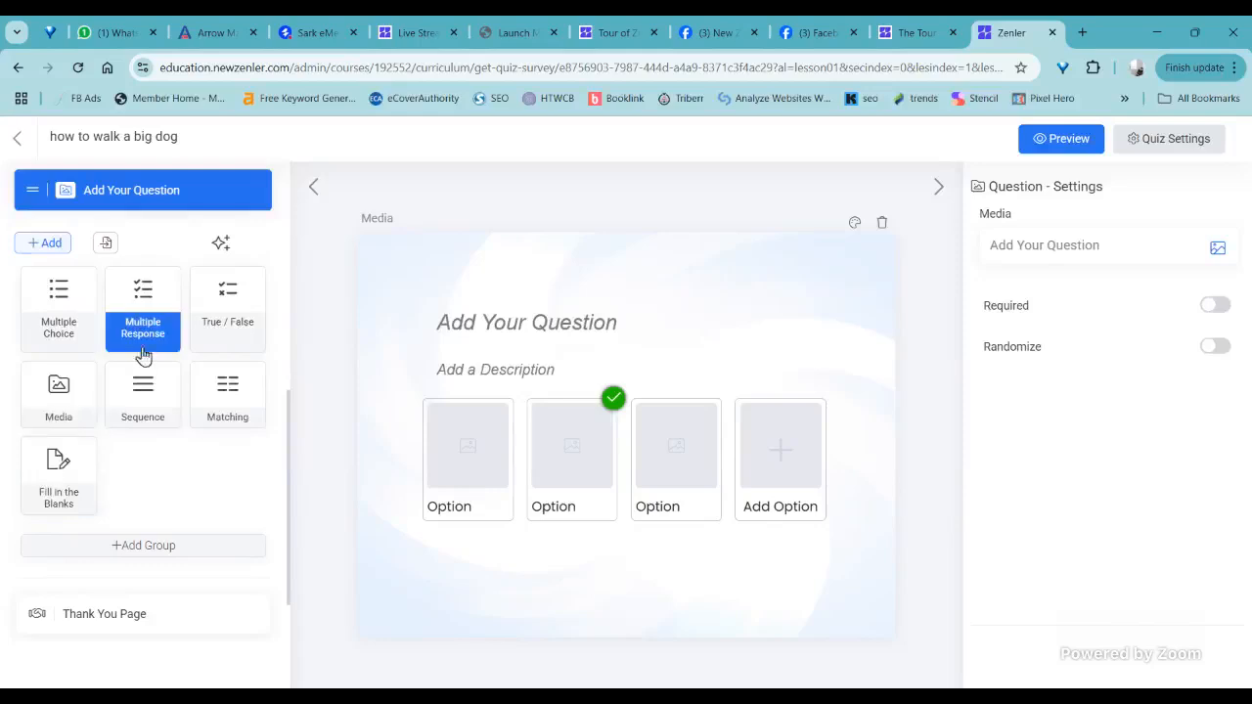
left_click(98, 394)
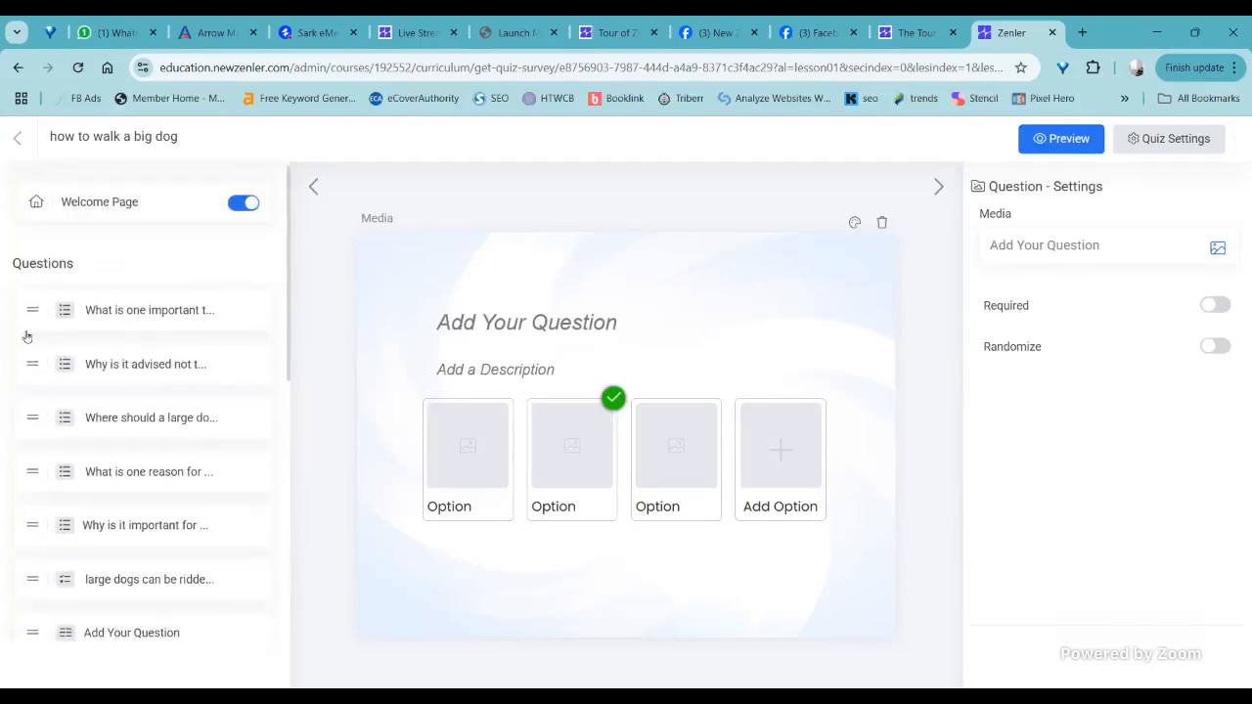
left_click(881, 223)
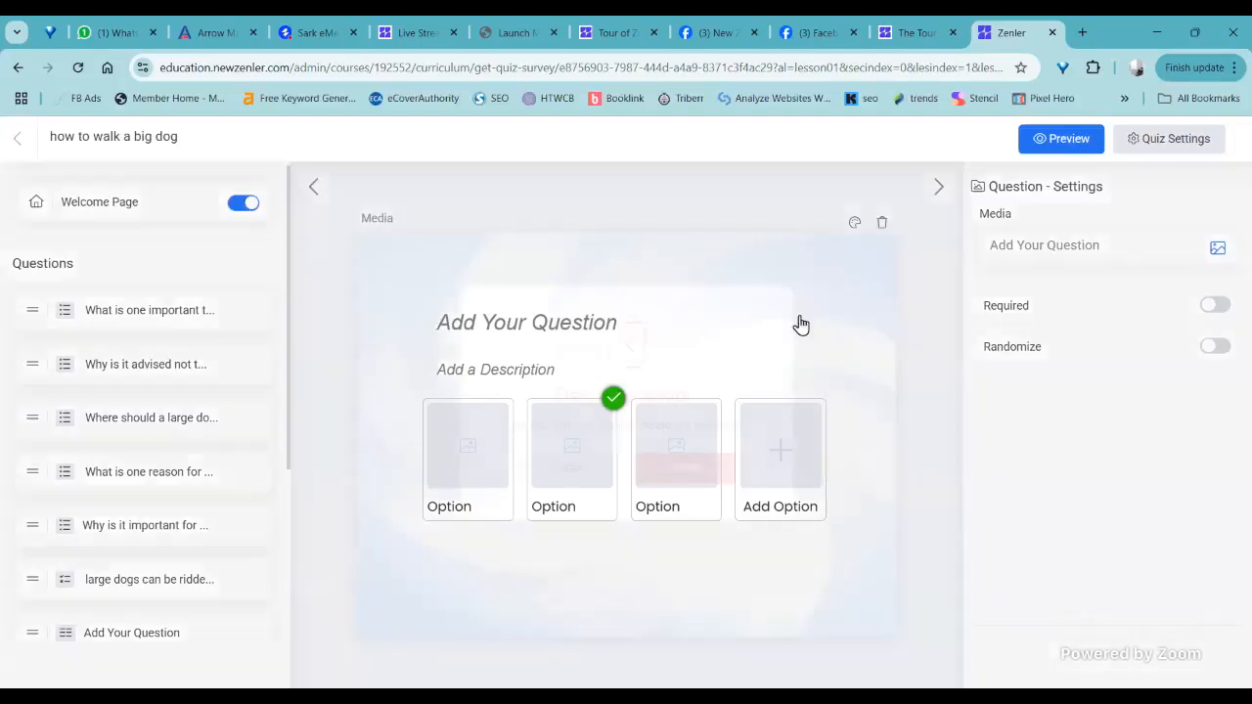
left_click(676, 492)
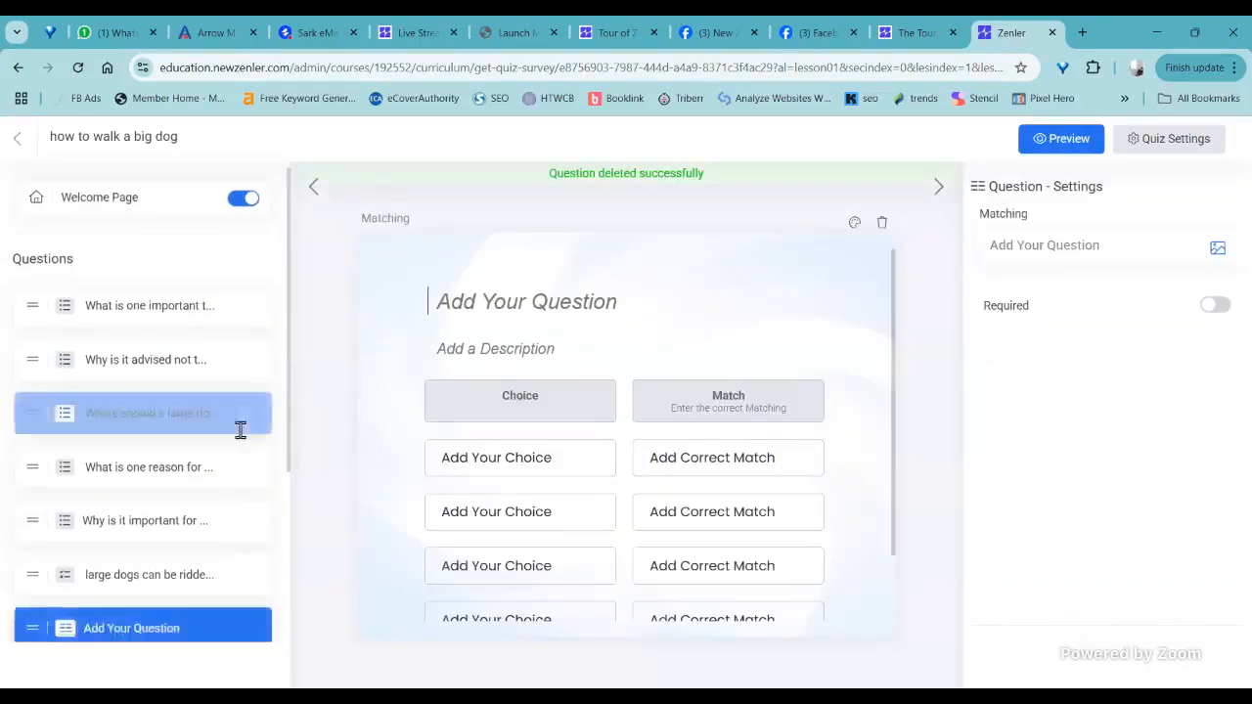
- Shorten the message on the Thank You Page to "Thank you for comquiz"
scroll(240, 428, "down", 3)
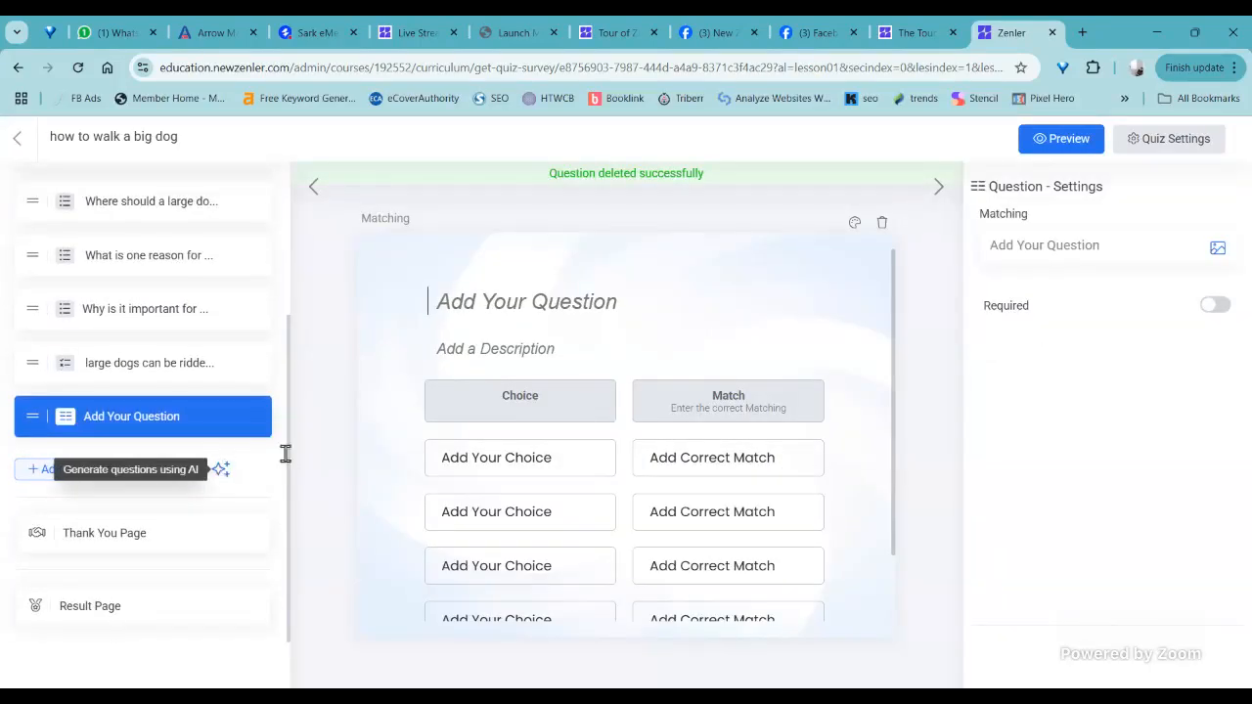
left_click(123, 535)
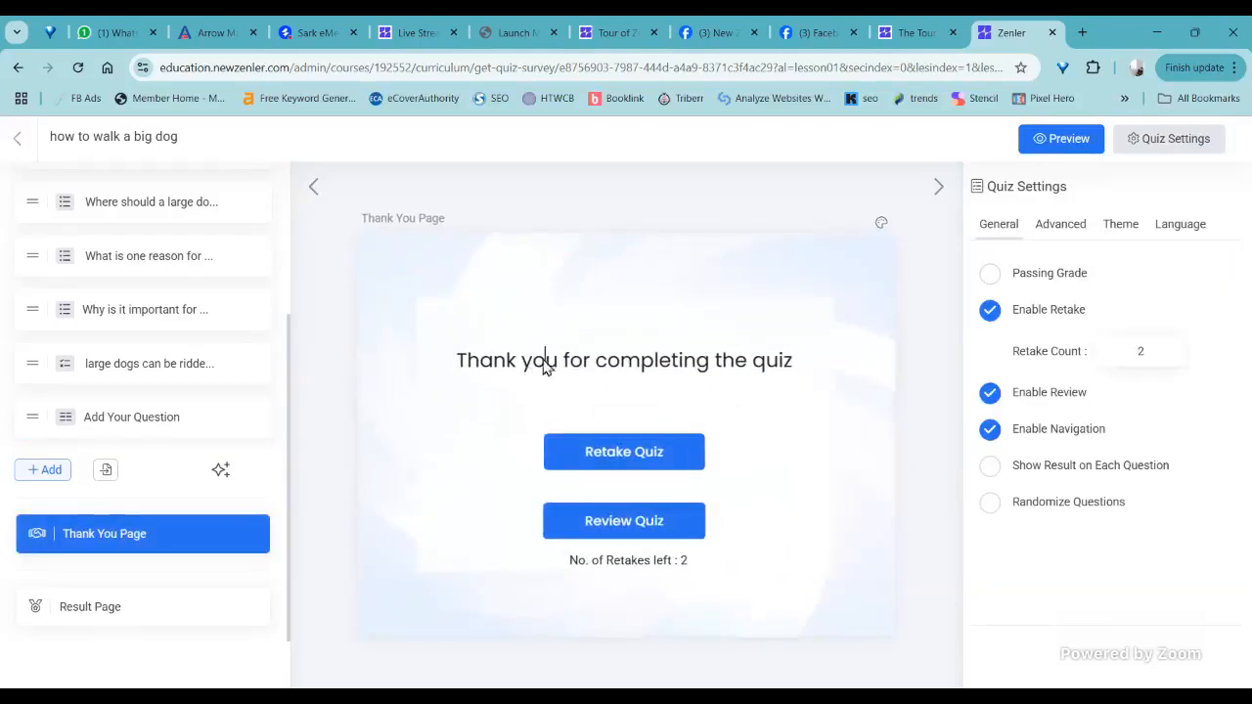
left_click_drag(749, 362, 643, 365)
key("BackSpace")
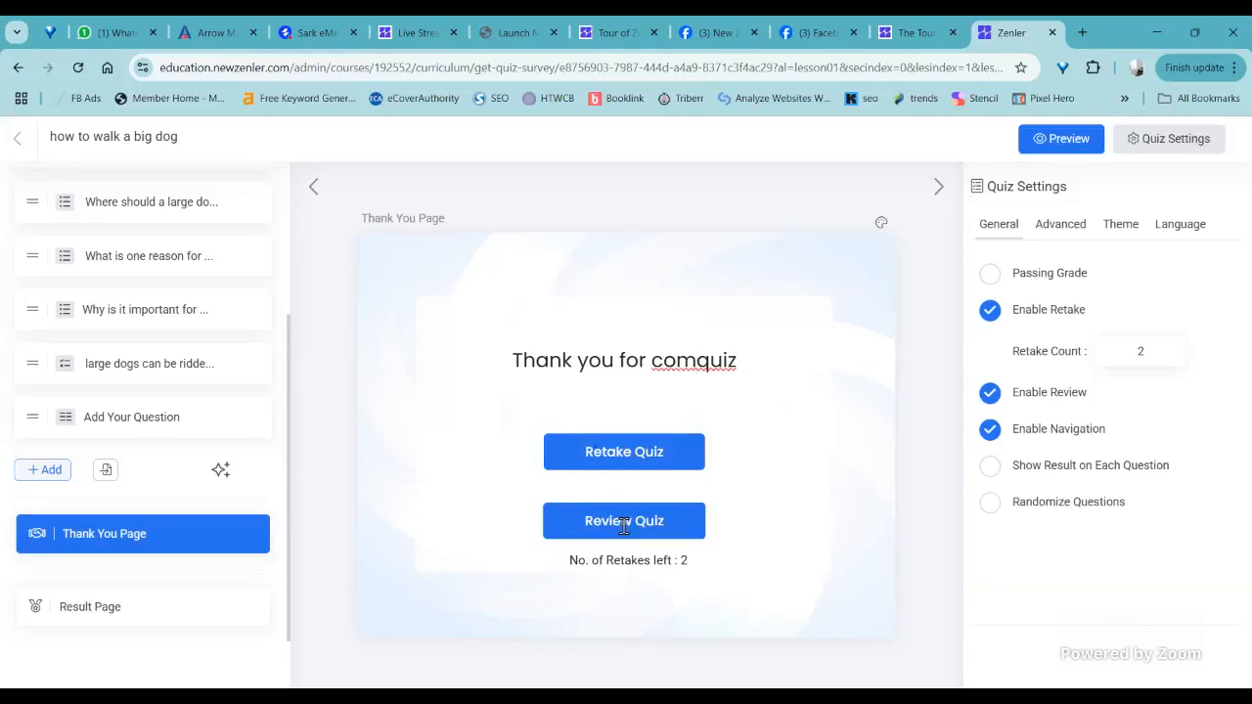
- View the Result Page and compare its Passed and Failed versions
left_click(78, 615)
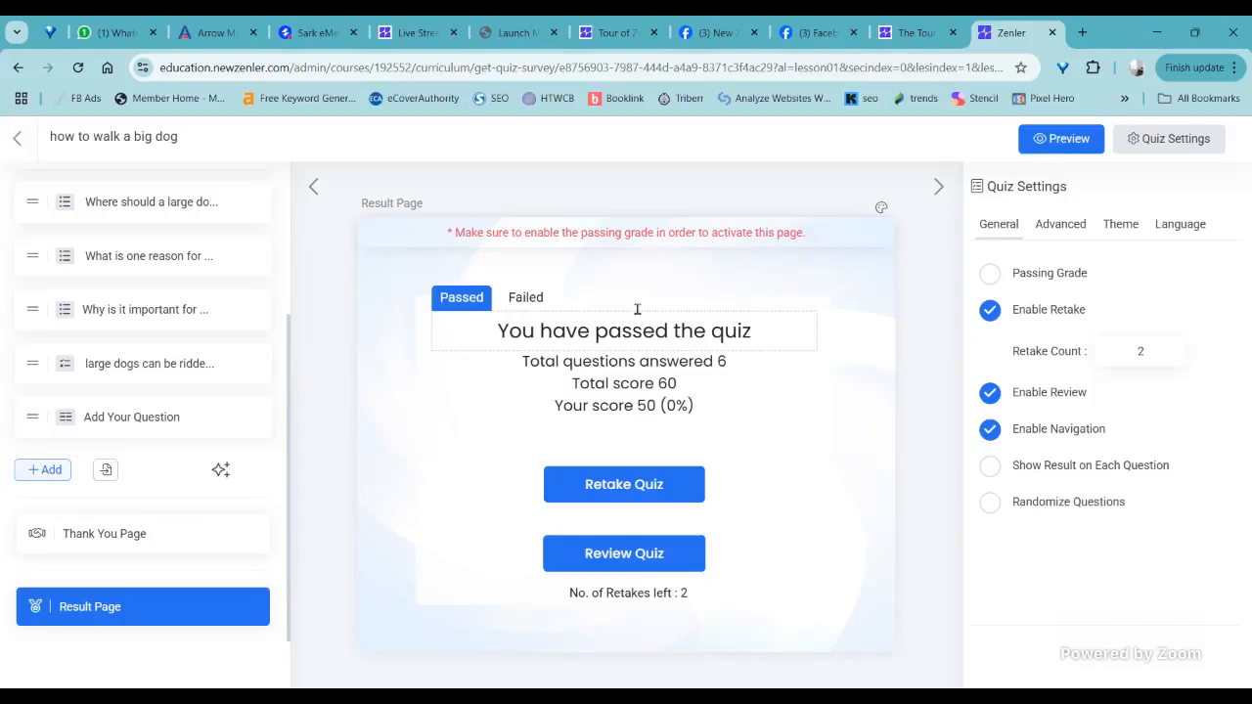
left_click(532, 299)
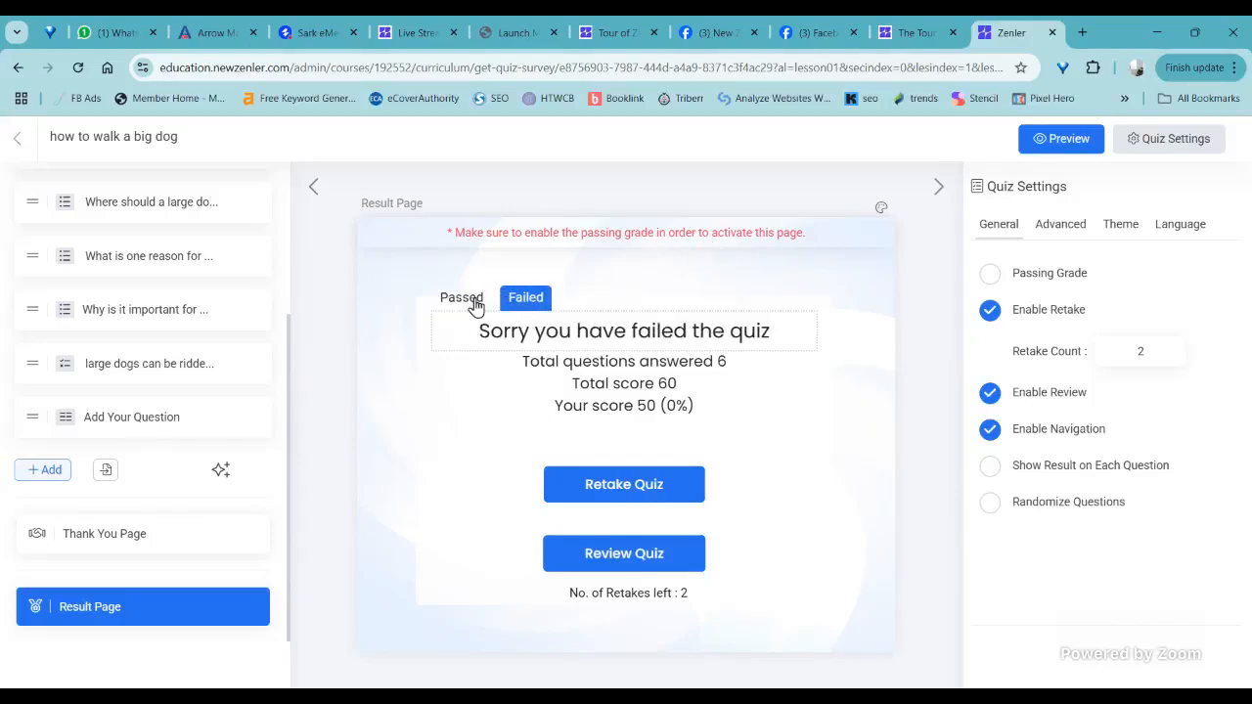
left_click(473, 304)
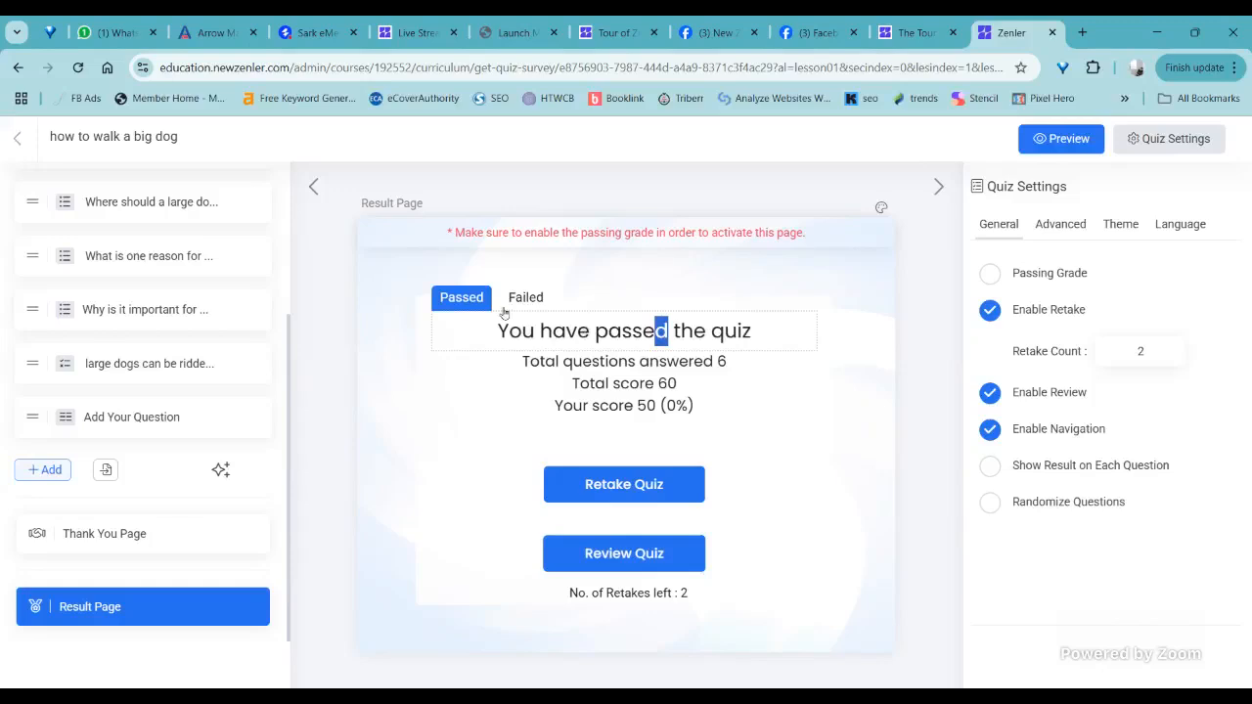
left_click(516, 302)
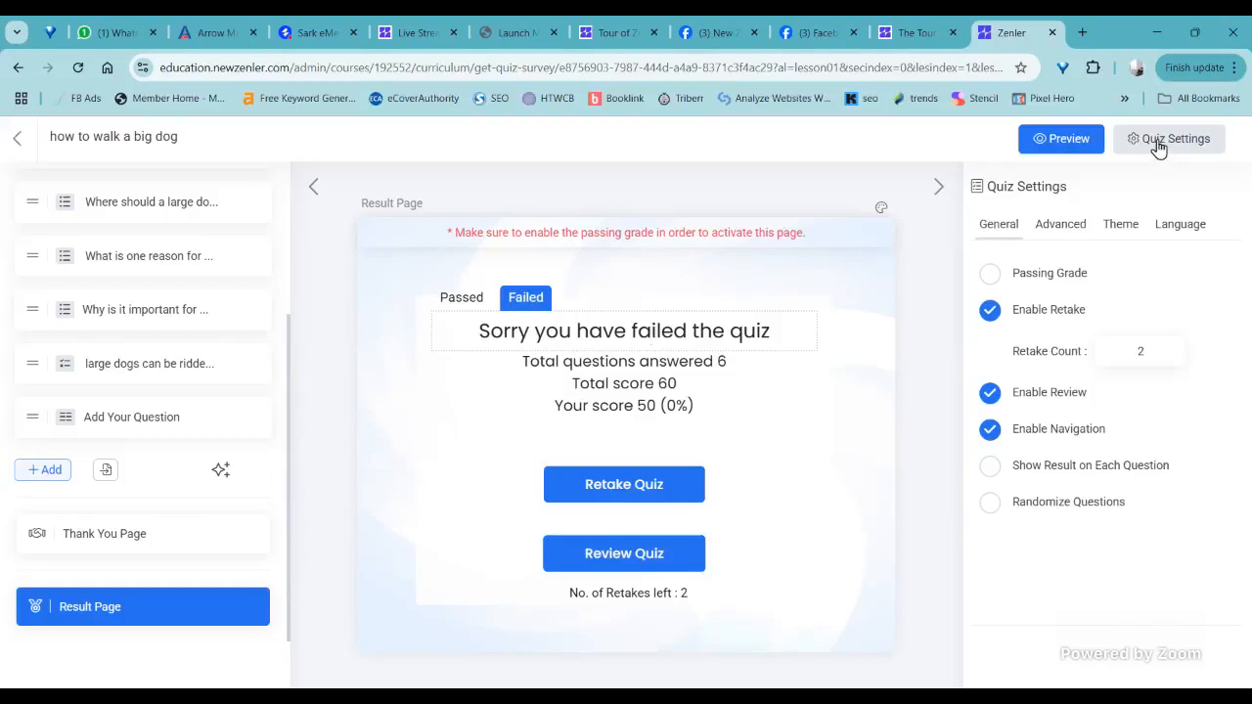
- Try the Passing Grade option in the general quiz settings and leave it switched off
left_click(1037, 227)
left_click(1001, 224)
left_click(988, 278)
left_click(985, 280)
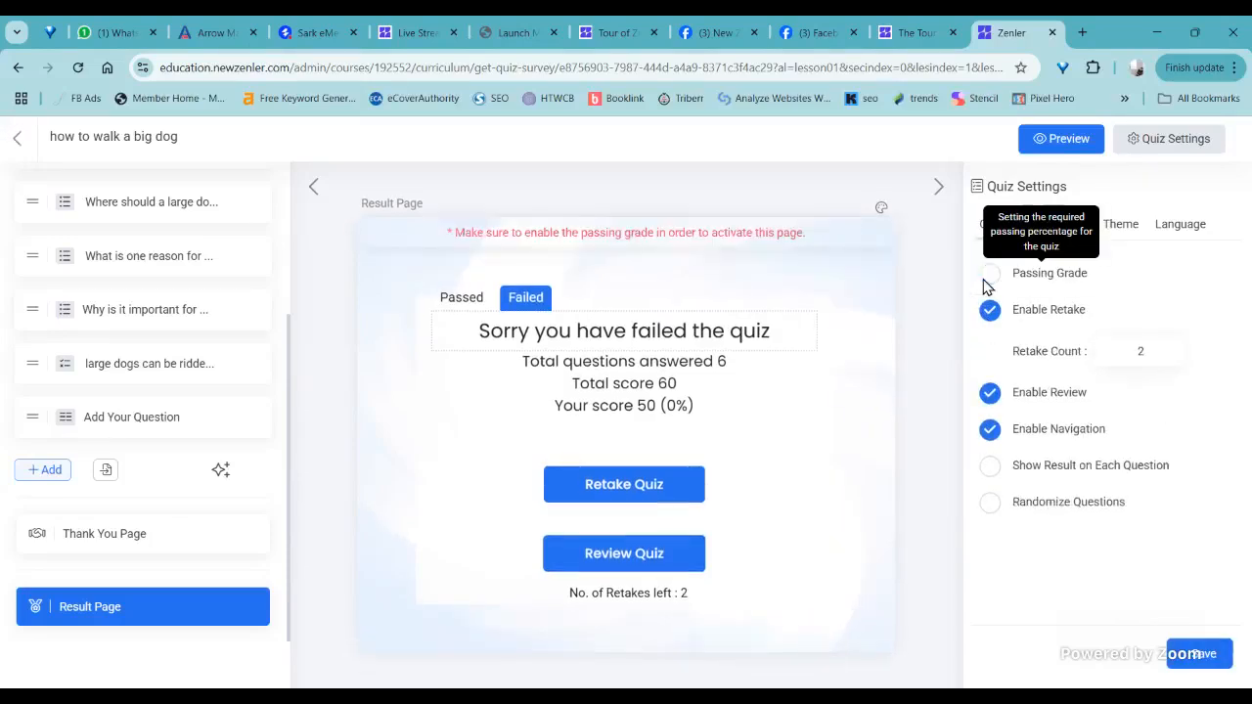
left_click(986, 280)
left_click(987, 275)
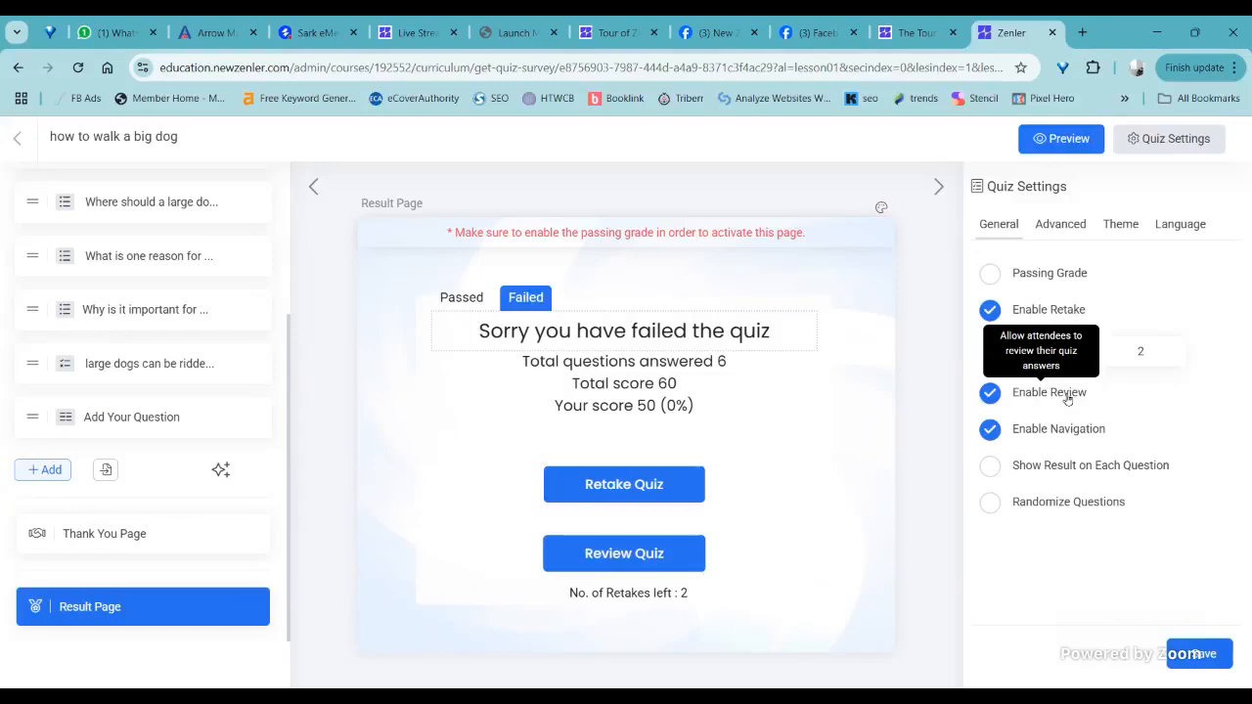
- Enable Show Result on Each Question and Randomize Questions for the quiz and save the settings
left_click(992, 468)
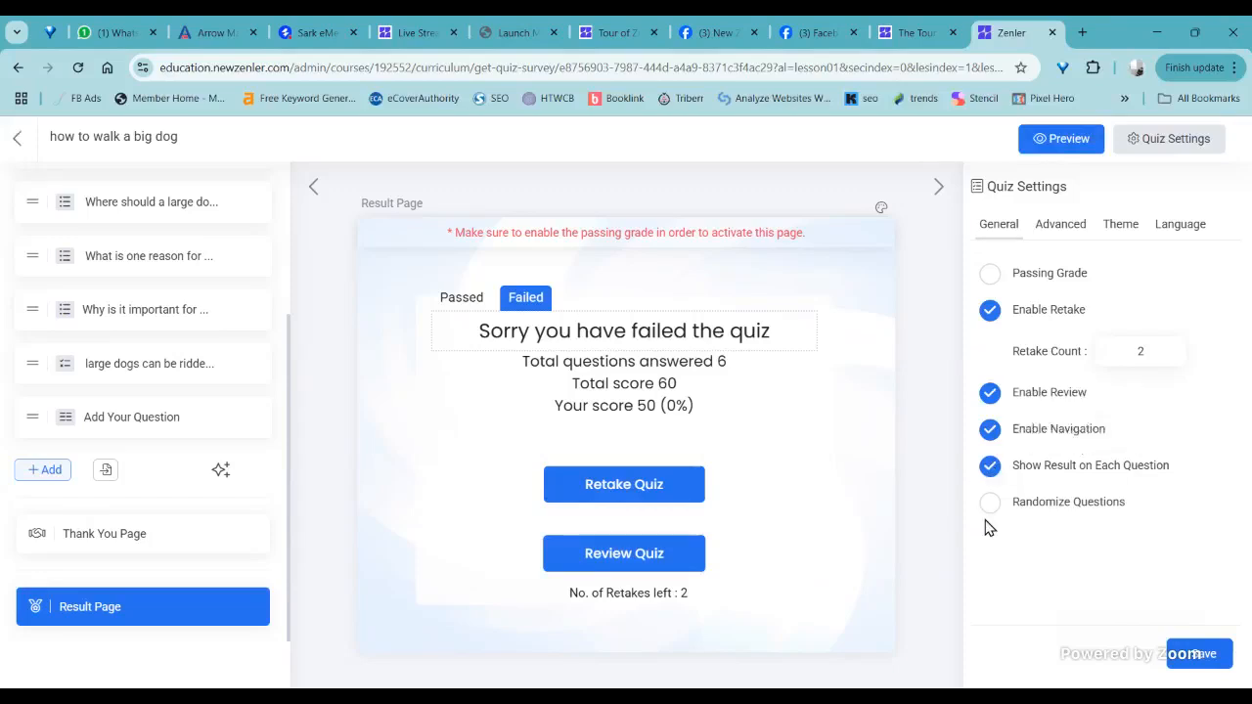
left_click(988, 504)
left_click(1201, 661)
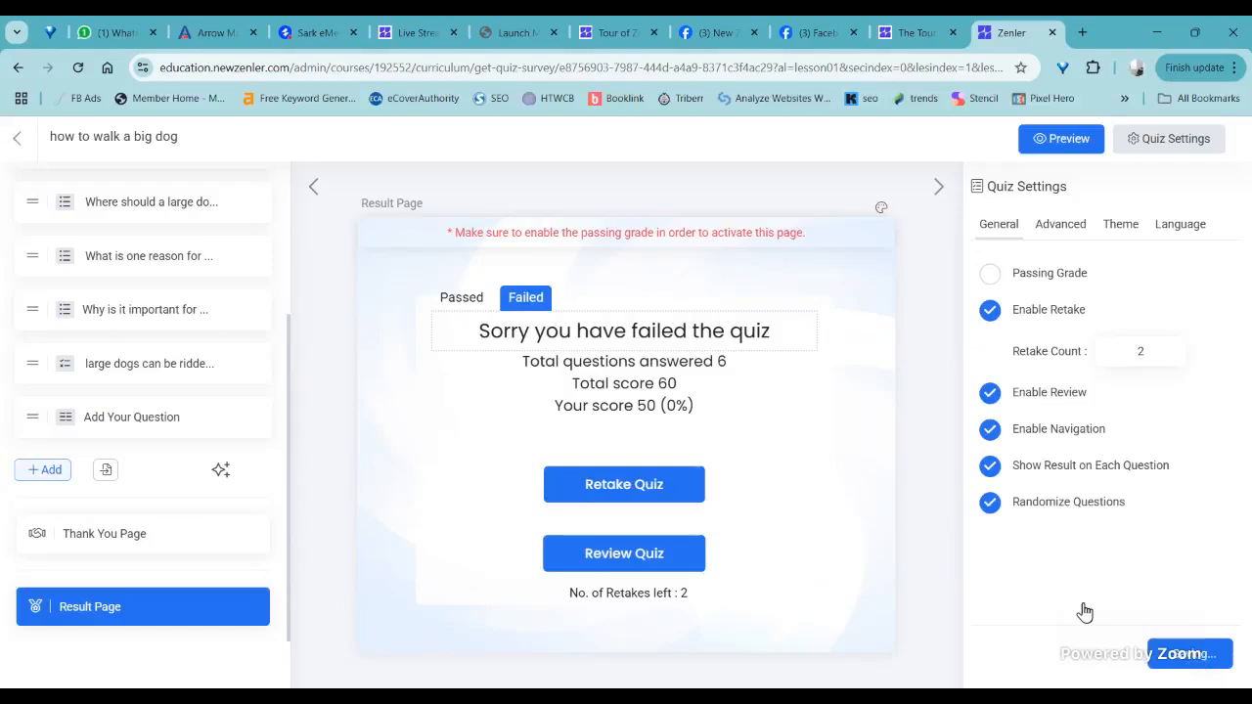
- Enable the quiz's progress bar in the green style, enable the timer and show the available timer styles
left_click(1064, 229)
left_click(985, 272)
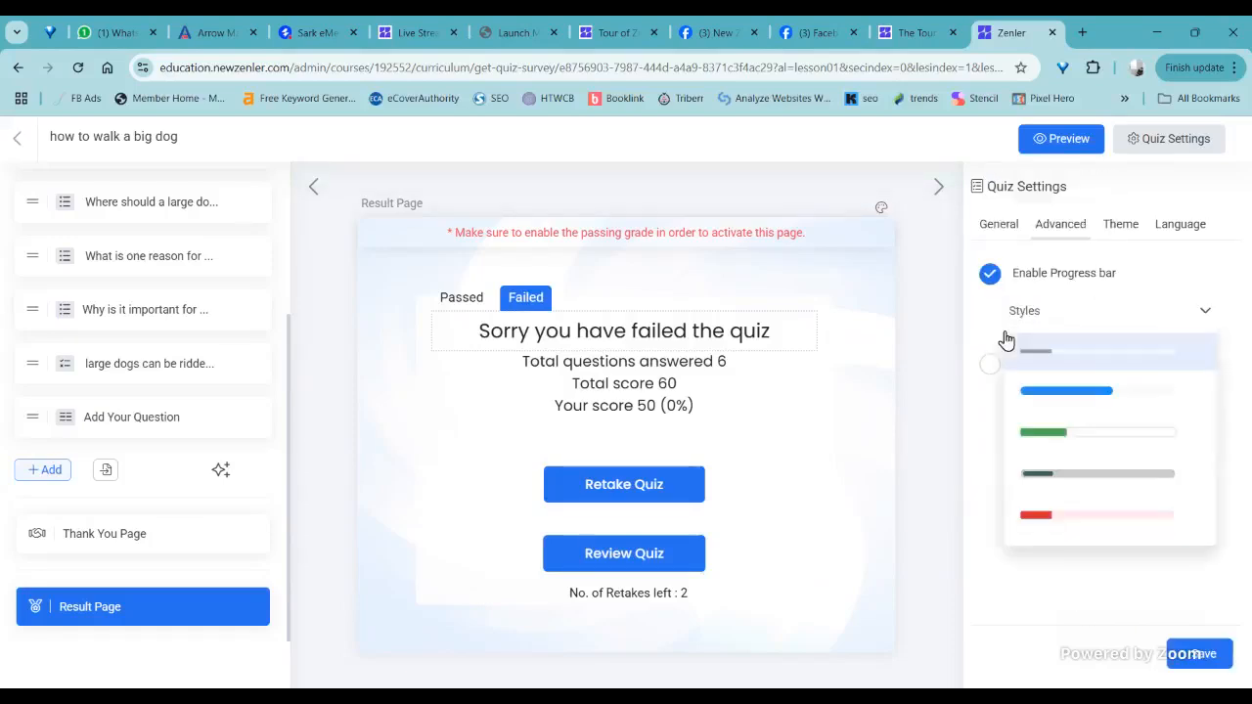
left_click(1052, 438)
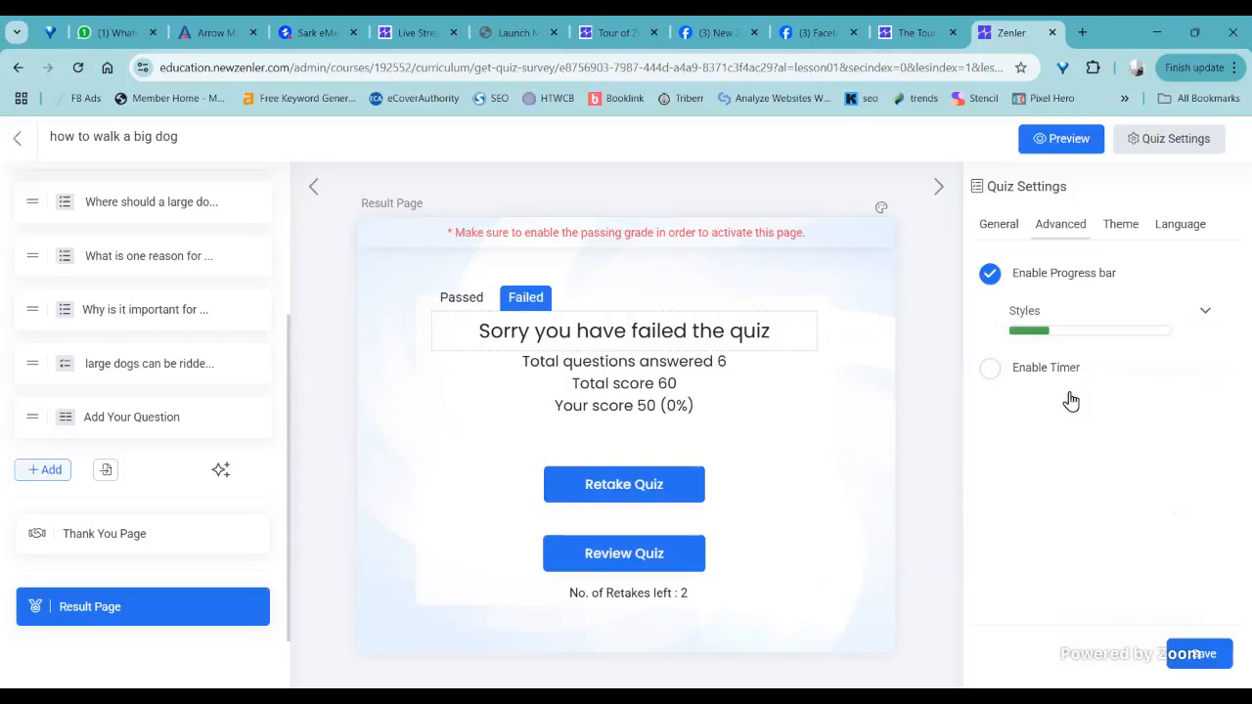
left_click(989, 367)
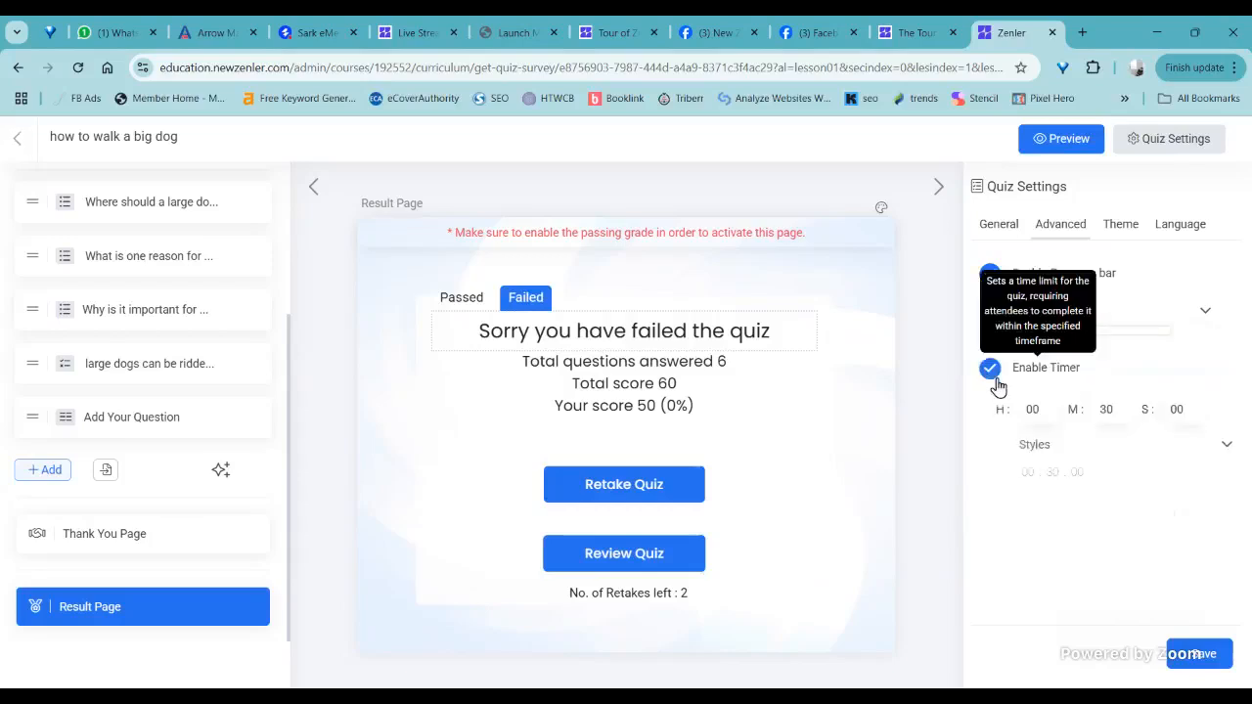
left_click(1038, 446)
mouse_move(1080, 449)
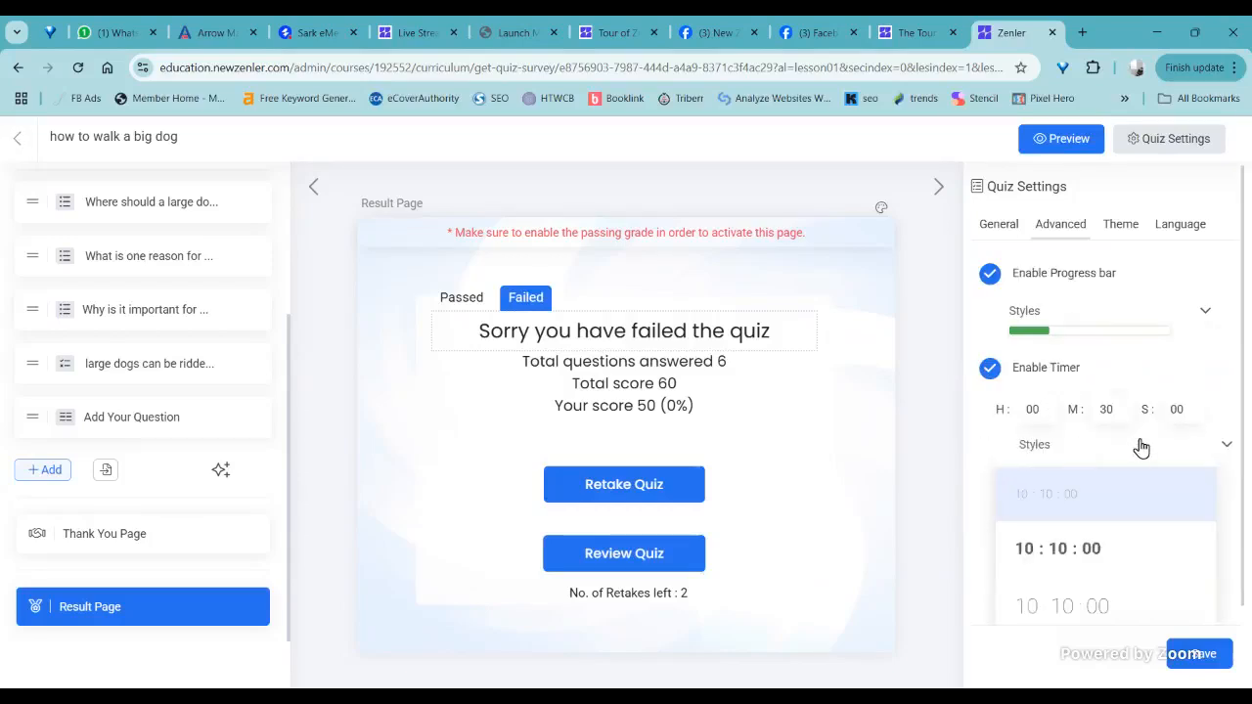
- Look through the quiz themes, including Pure, Dark, Stylish and Classic
left_click(1120, 227)
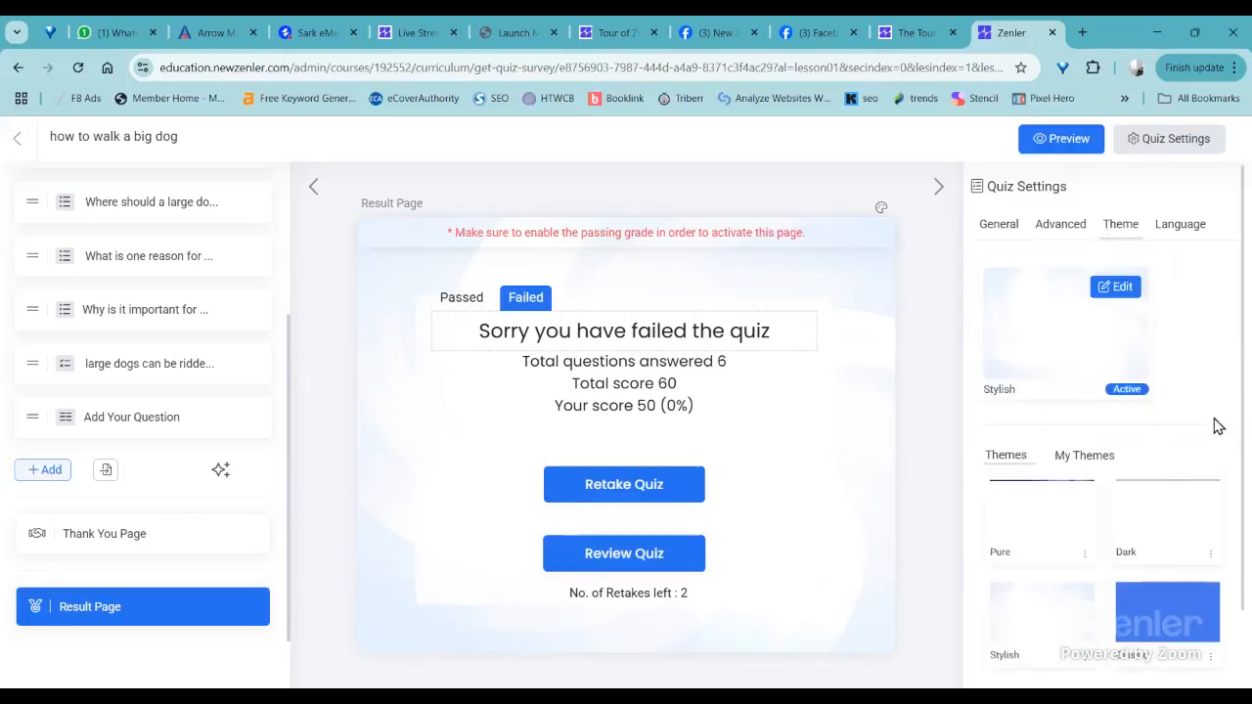
scroll(1216, 424, "down", 1)
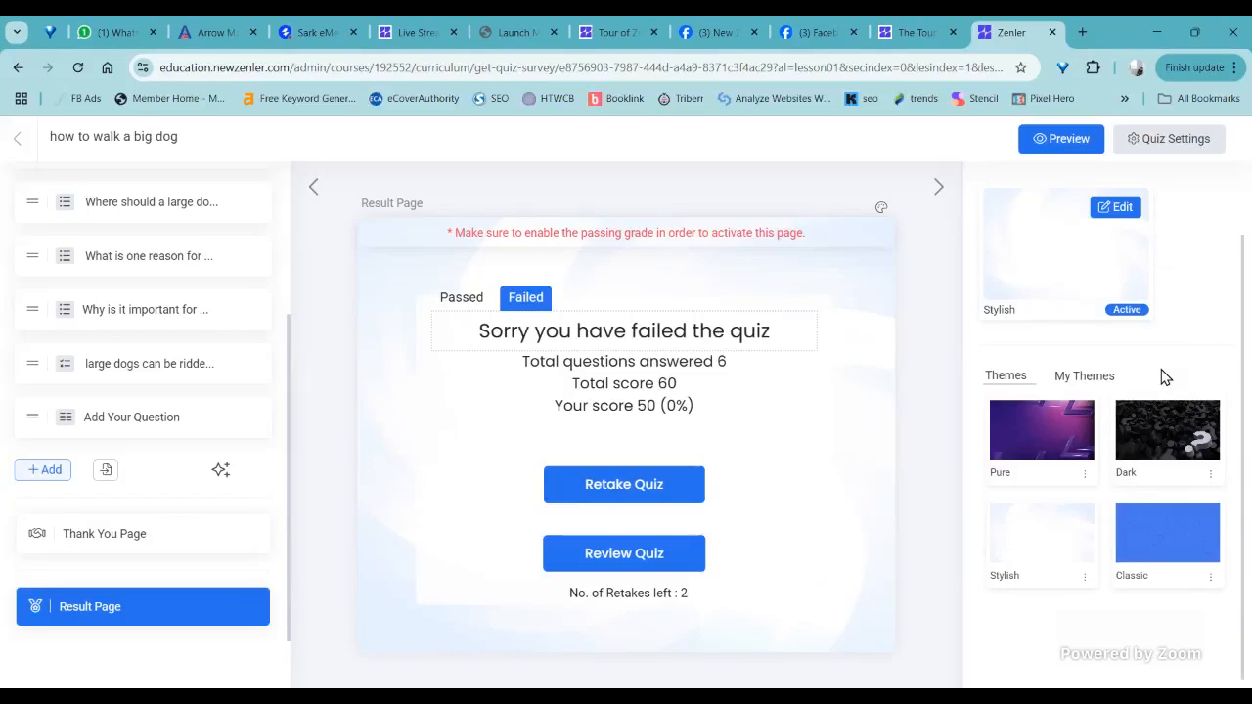
scroll(1229, 405, "up", 1)
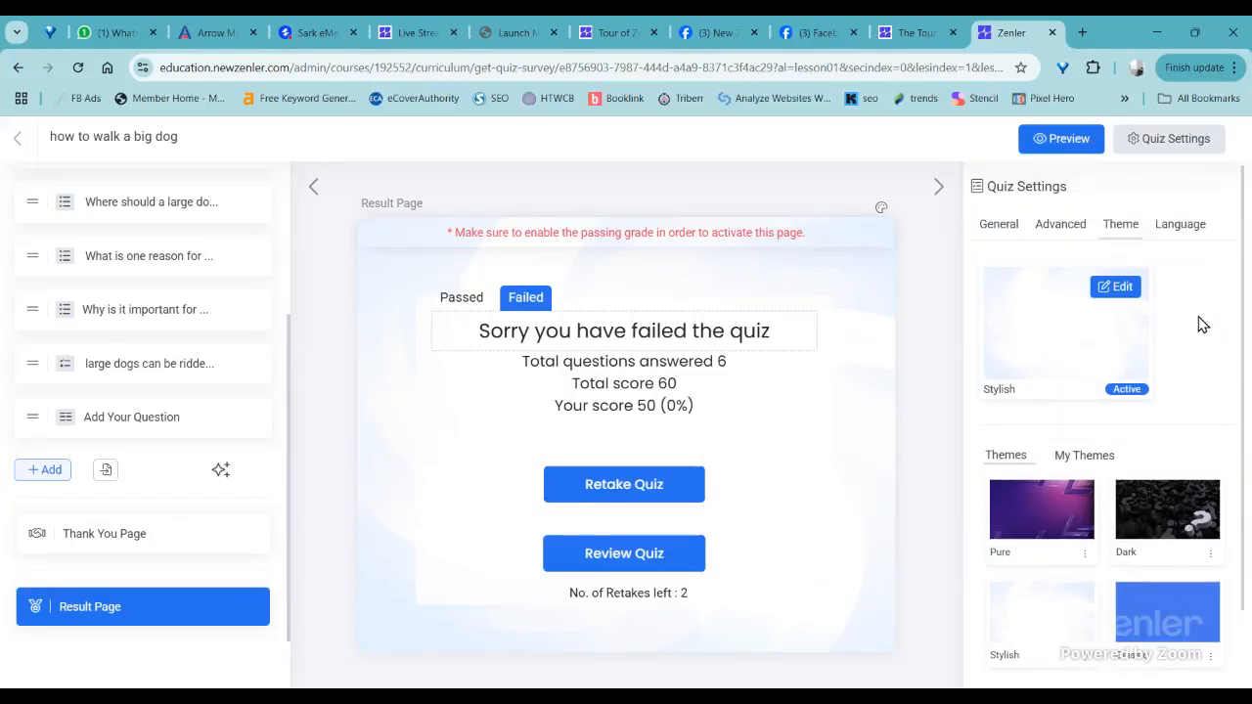
- Change the quiz's Finish button label to "Fsh" in the language settings and save
left_click(1172, 227)
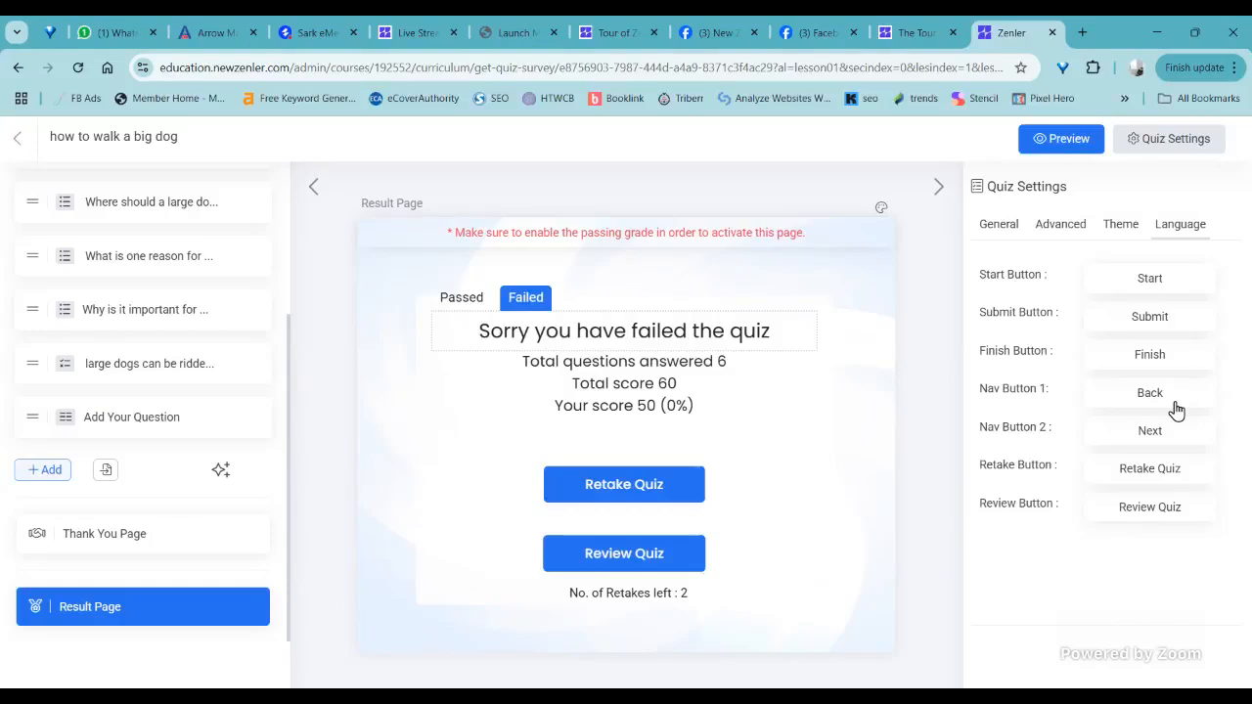
key("BackSpace")
key("BackSpace")
key("BackSpace")
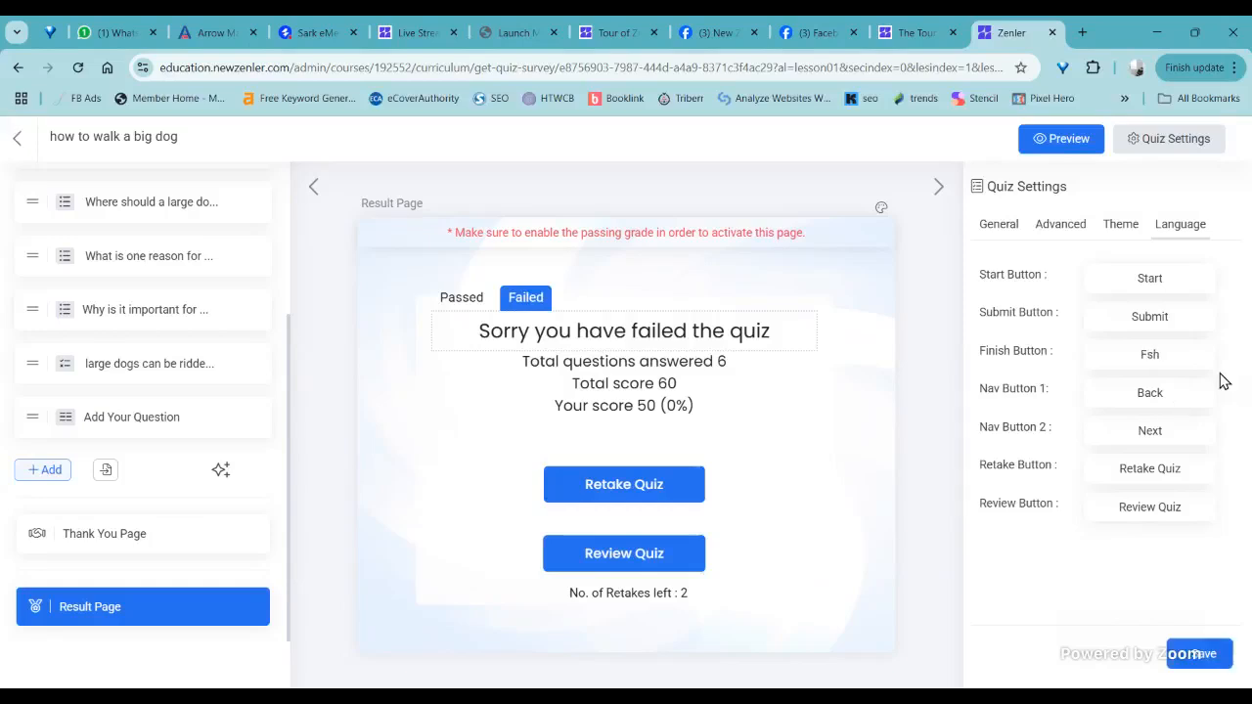
left_click(1134, 575)
left_click(1183, 660)
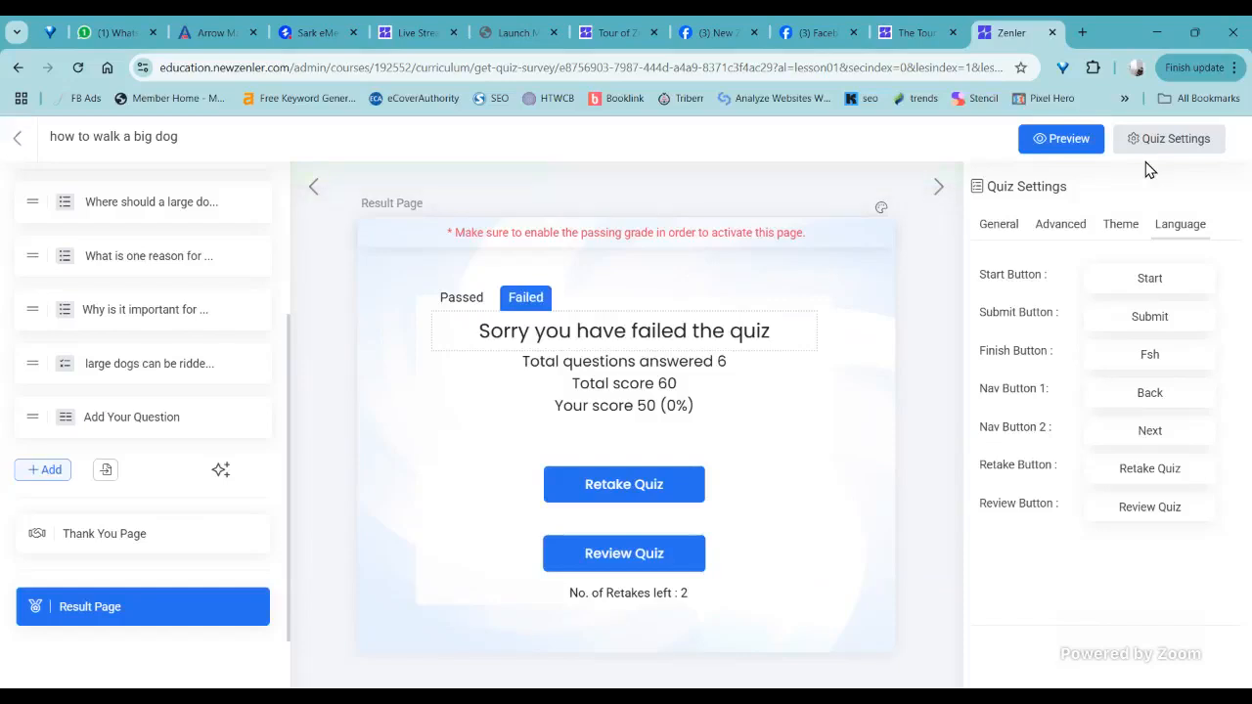
- Return to the course curriculum and permanently delete the "training my dog" quiz from the lesson on challenges of walking a large breed dog
left_click(16, 140)
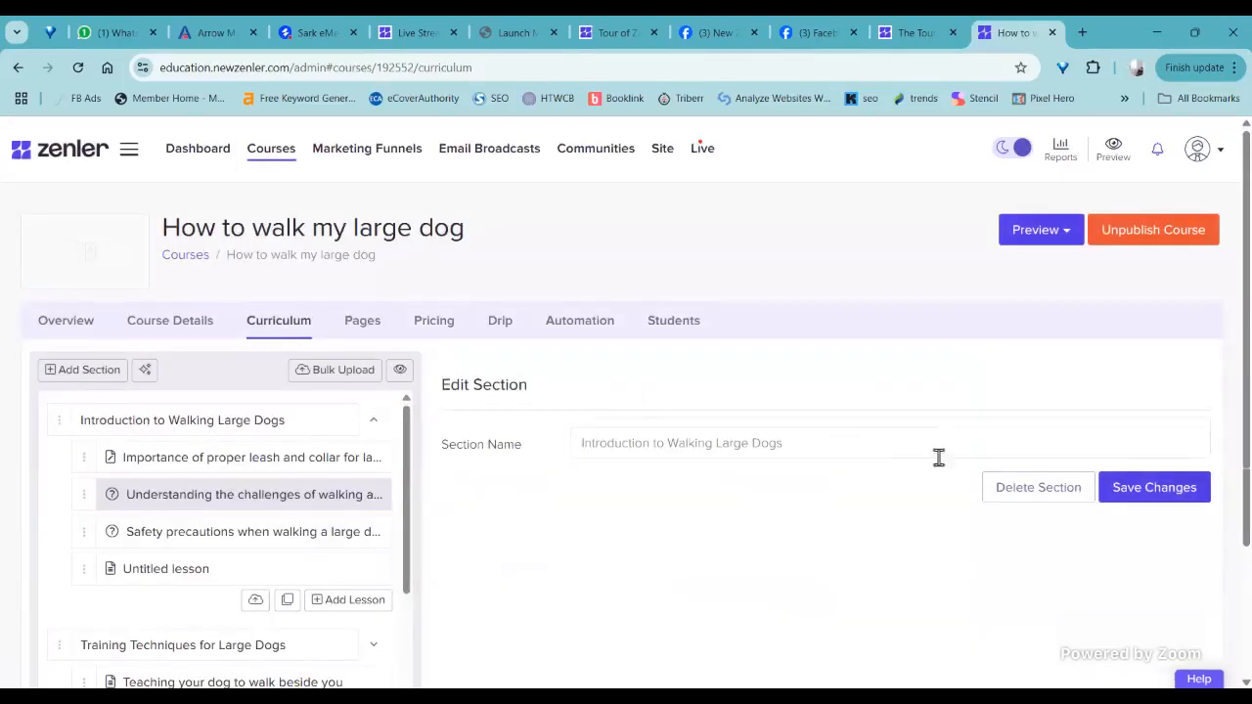
scroll(780, 500, "down", 4)
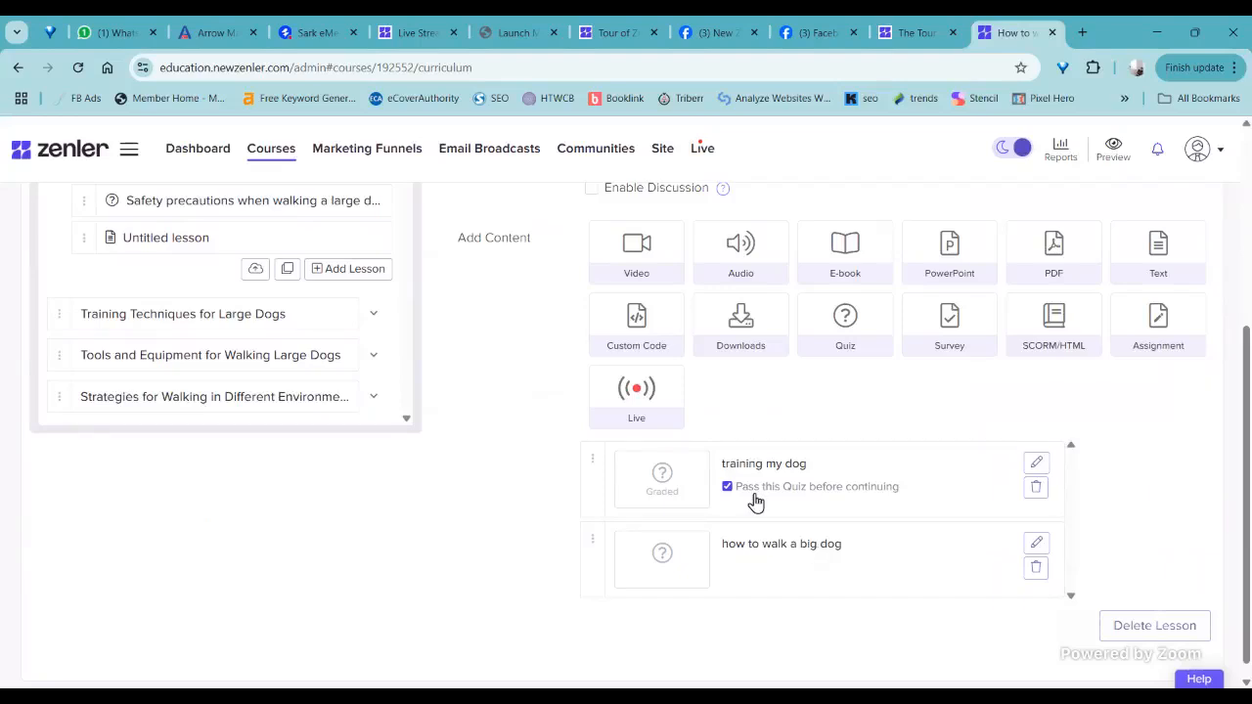
left_click(1035, 486)
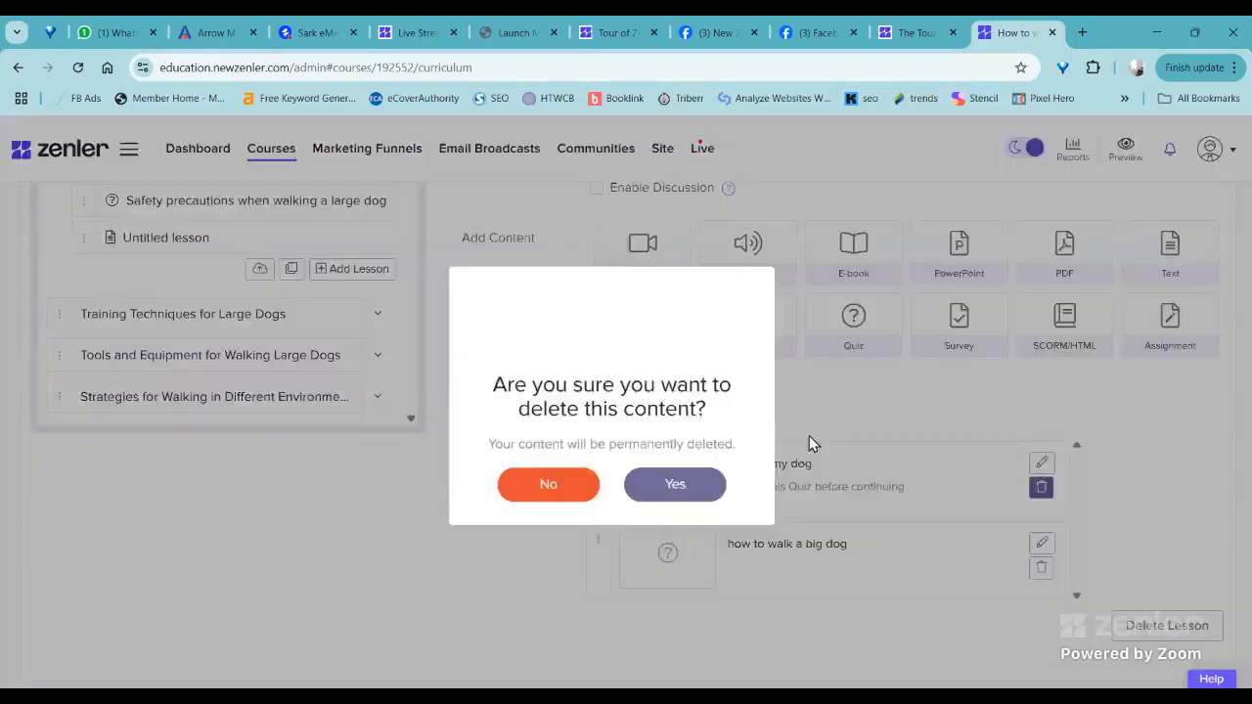
key("Return")
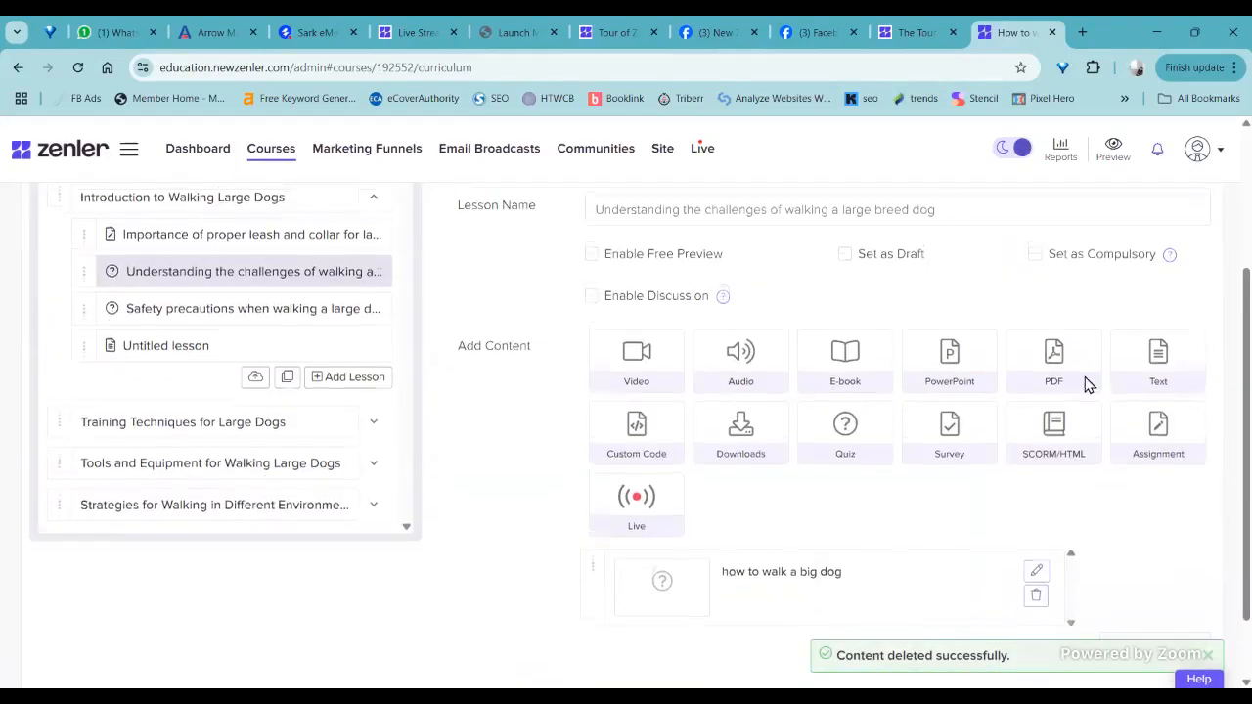
- Preview the course curriculum as a student and open the lesson on the challenges of walking a large breed dog
scroll(1086, 383, "up", 3)
left_click(1064, 234)
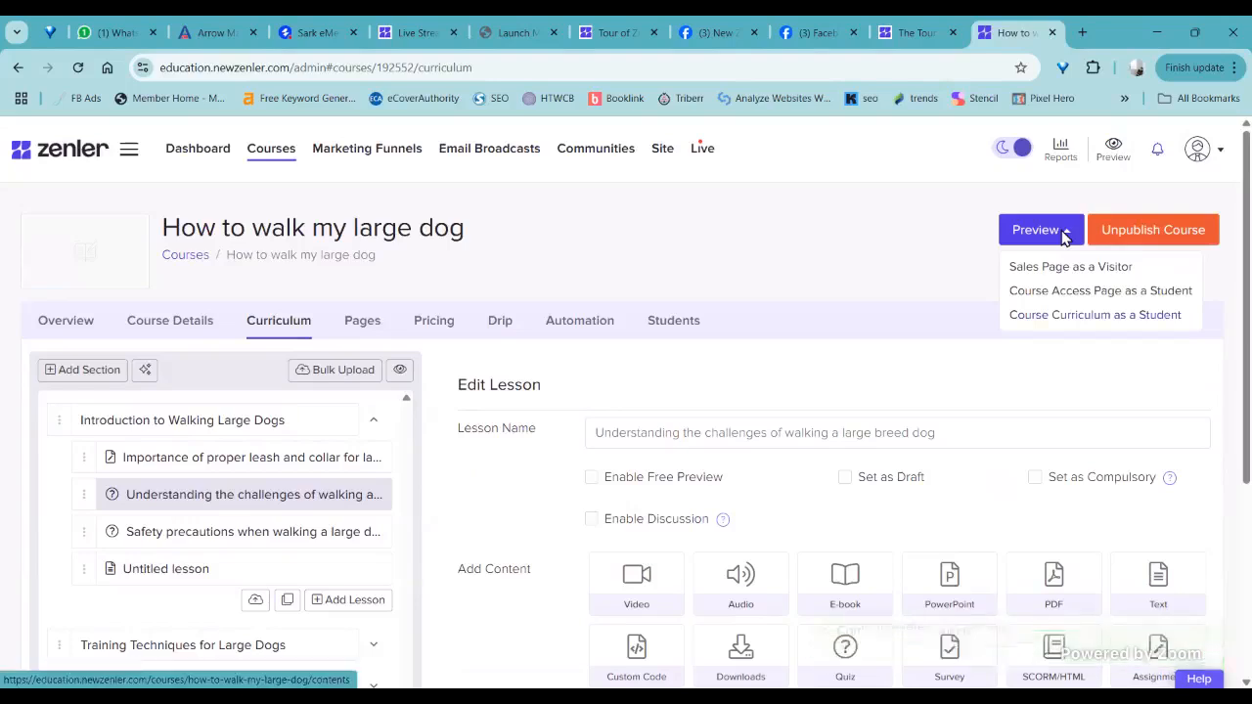
left_click(1065, 238)
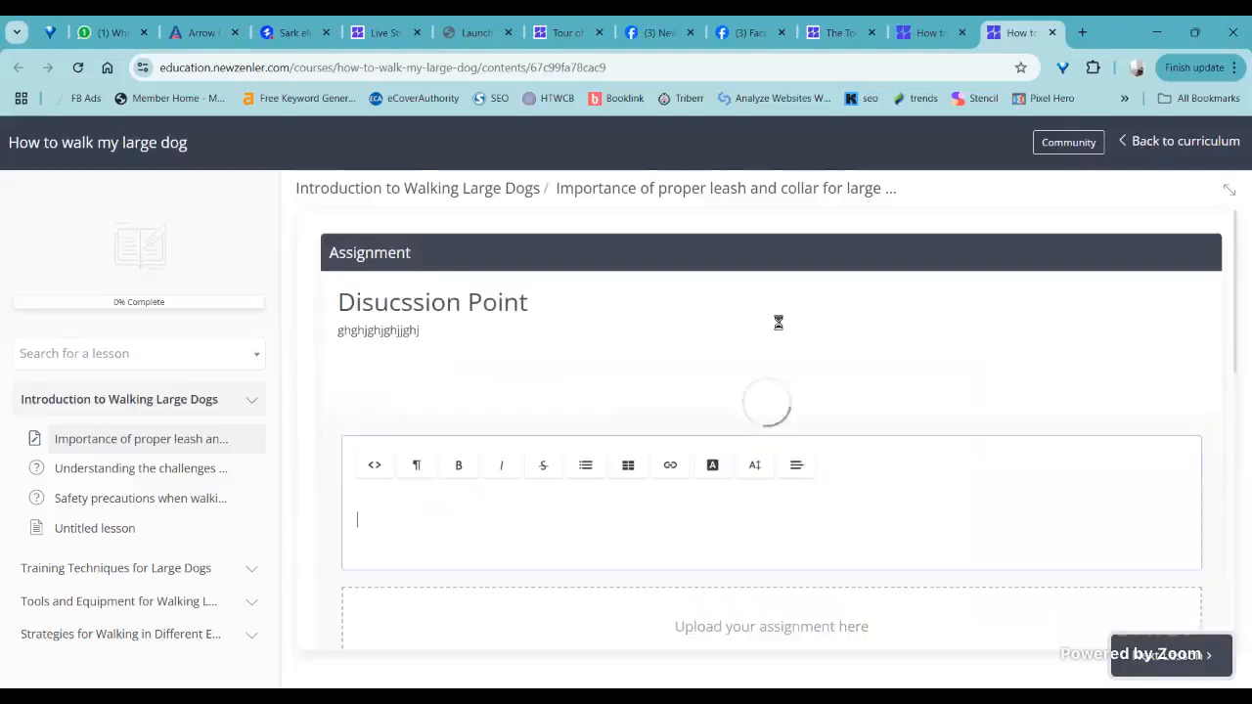
scroll(778, 323, "down", 3)
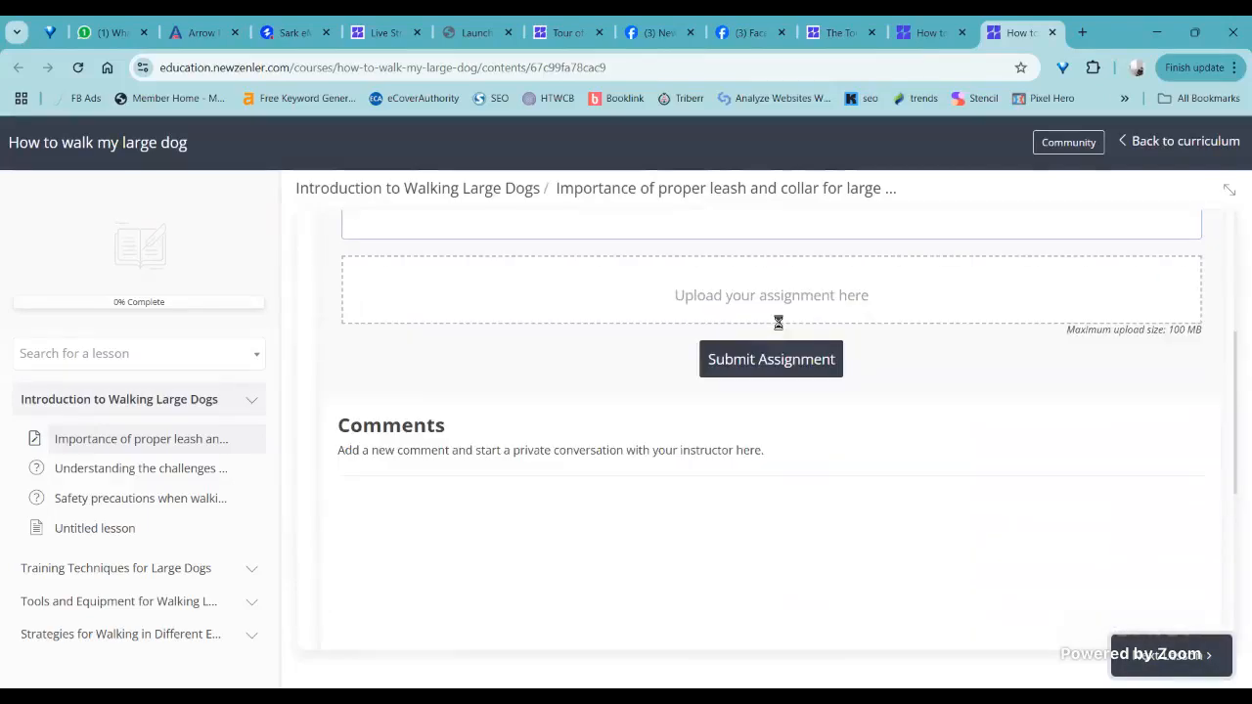
left_click(164, 477)
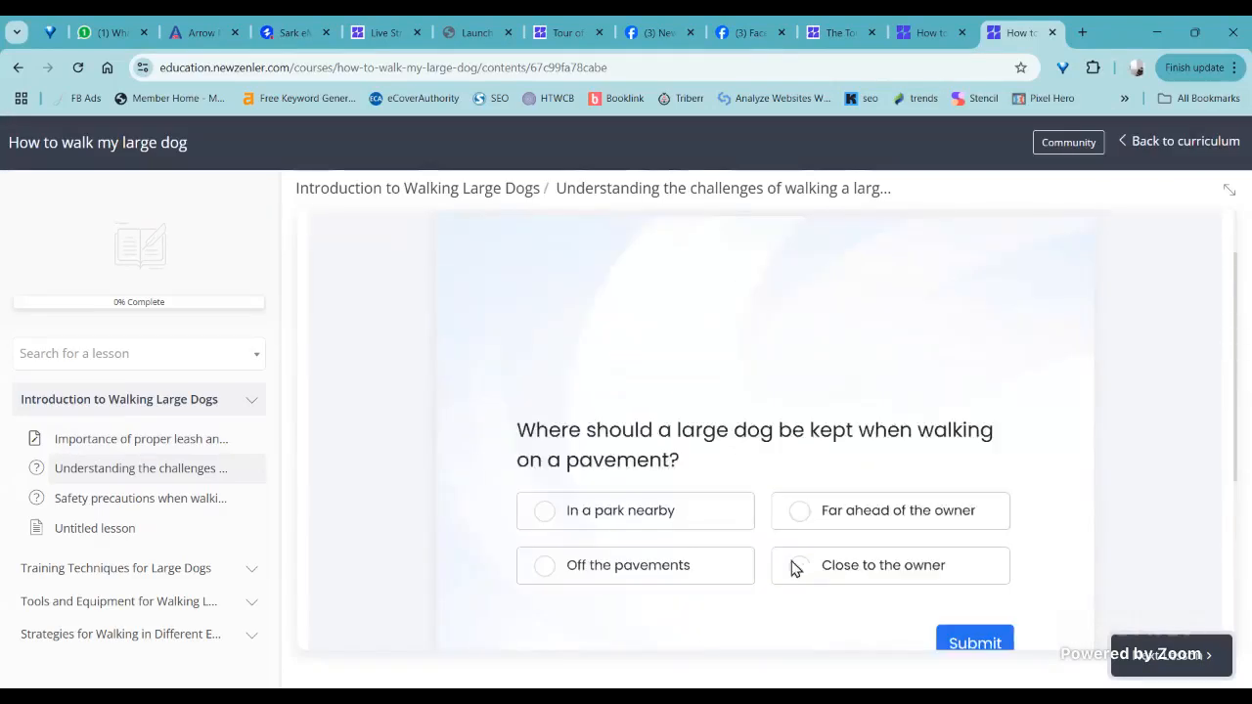
- Answer the pavement question with "In a park nearby" and the reason question with "For safety reasons", submitting each and continuing
left_click(543, 511)
scroll(830, 448, "down", 3)
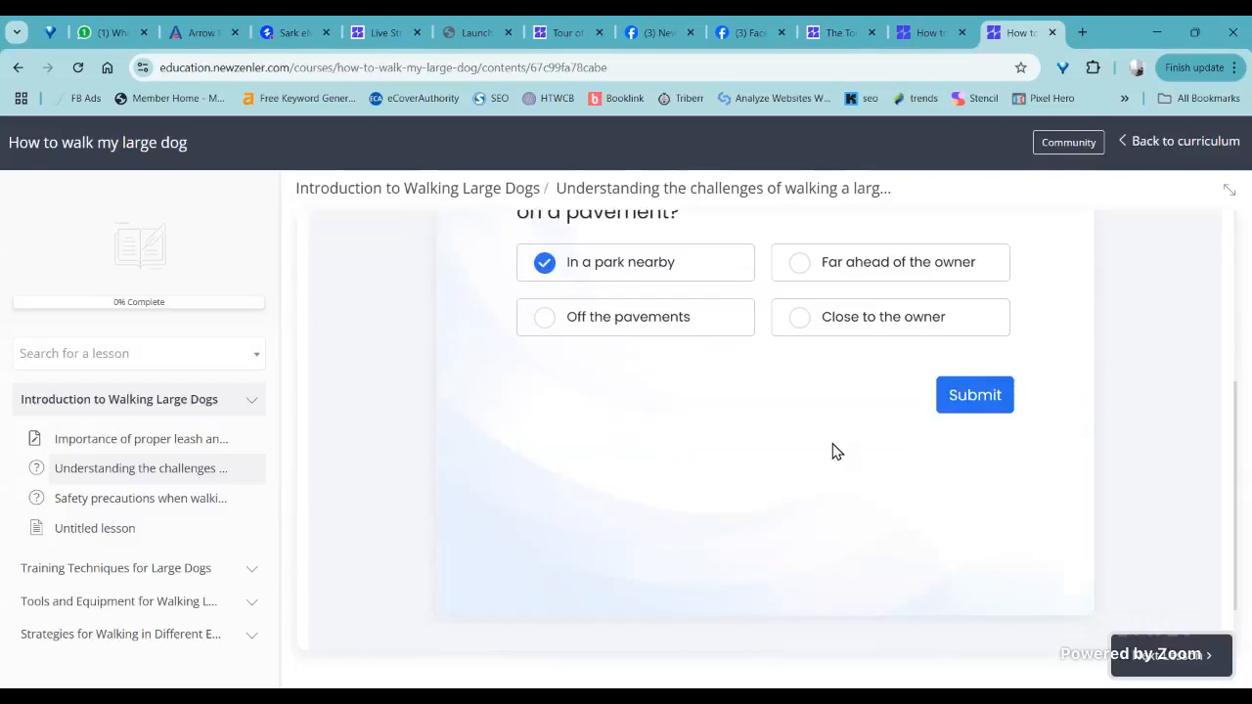
left_click(974, 395)
scroll(699, 450, "up", 2)
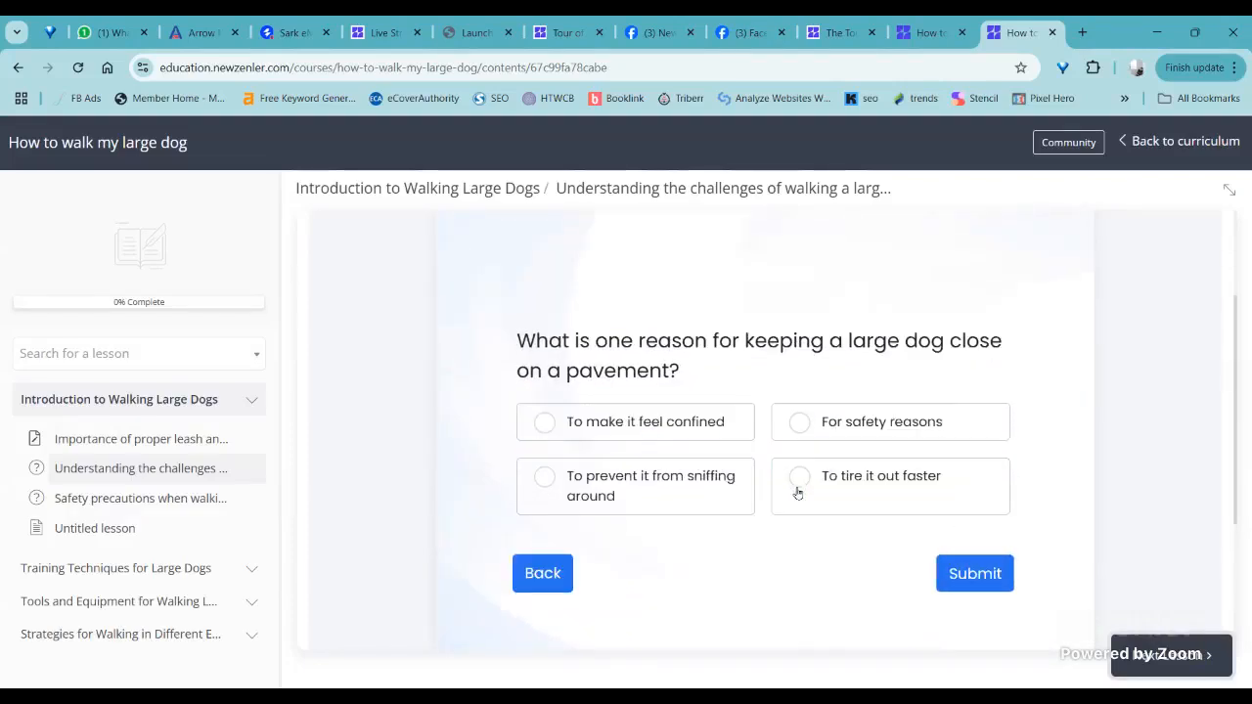
left_click(799, 424)
left_click(974, 577)
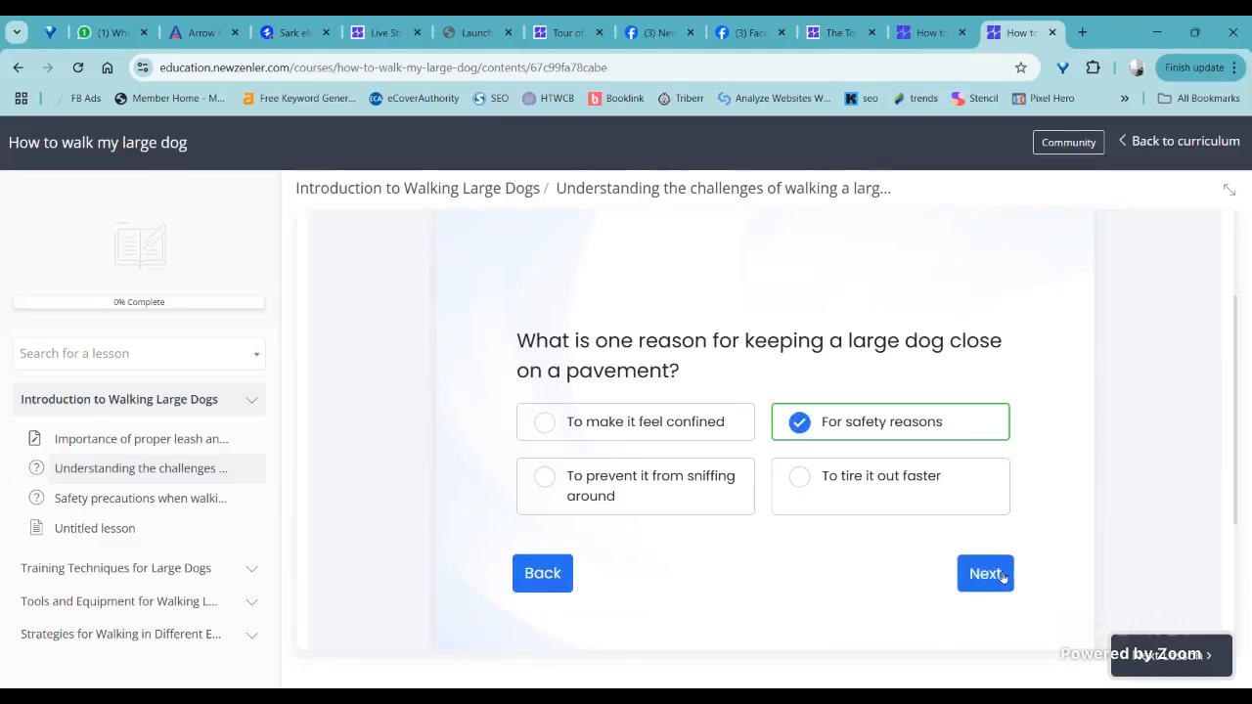
left_click(985, 575)
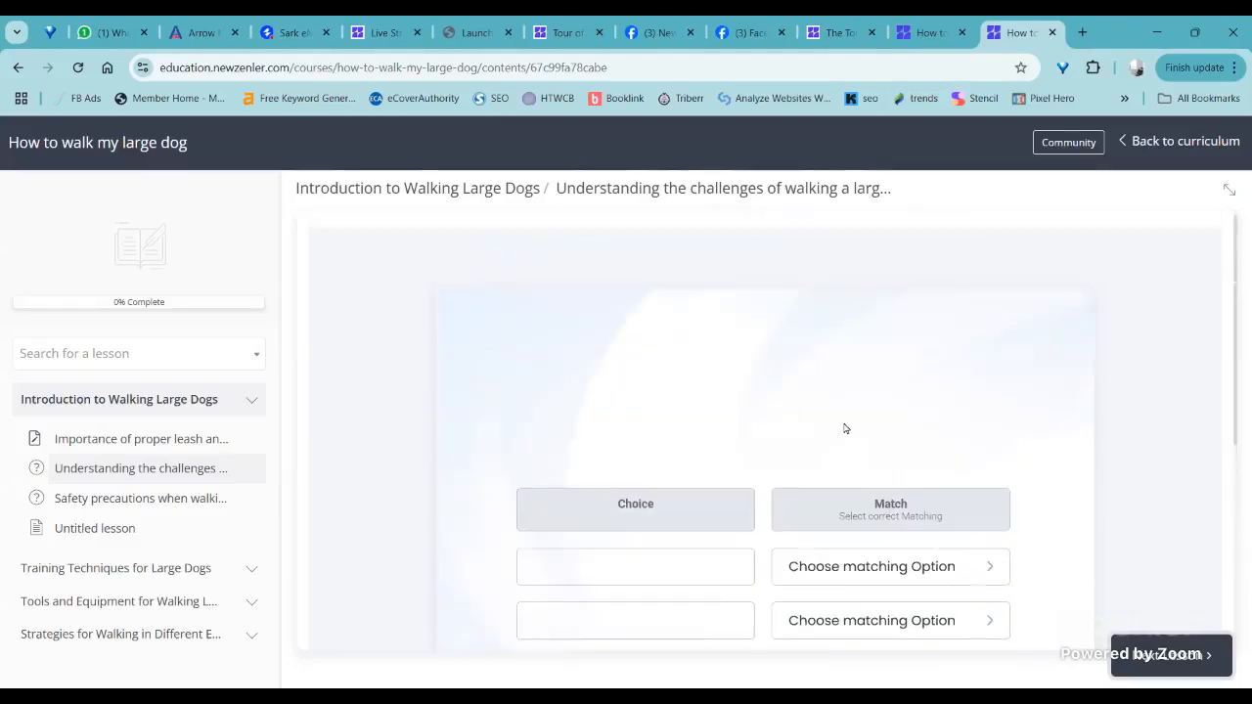
- Check the matching question's option list, submit it without choosing any matches and review the marked answers
left_click(958, 462)
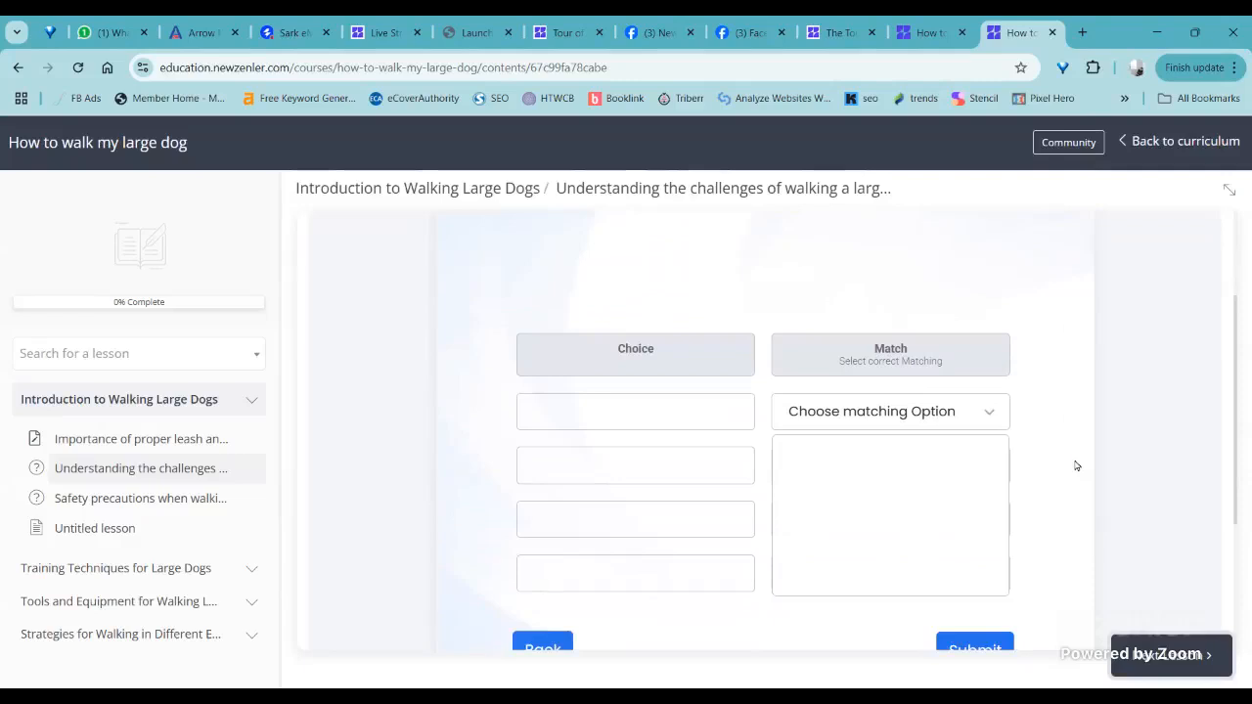
left_click(986, 418)
scroll(986, 417, "down", 3)
left_click(984, 415)
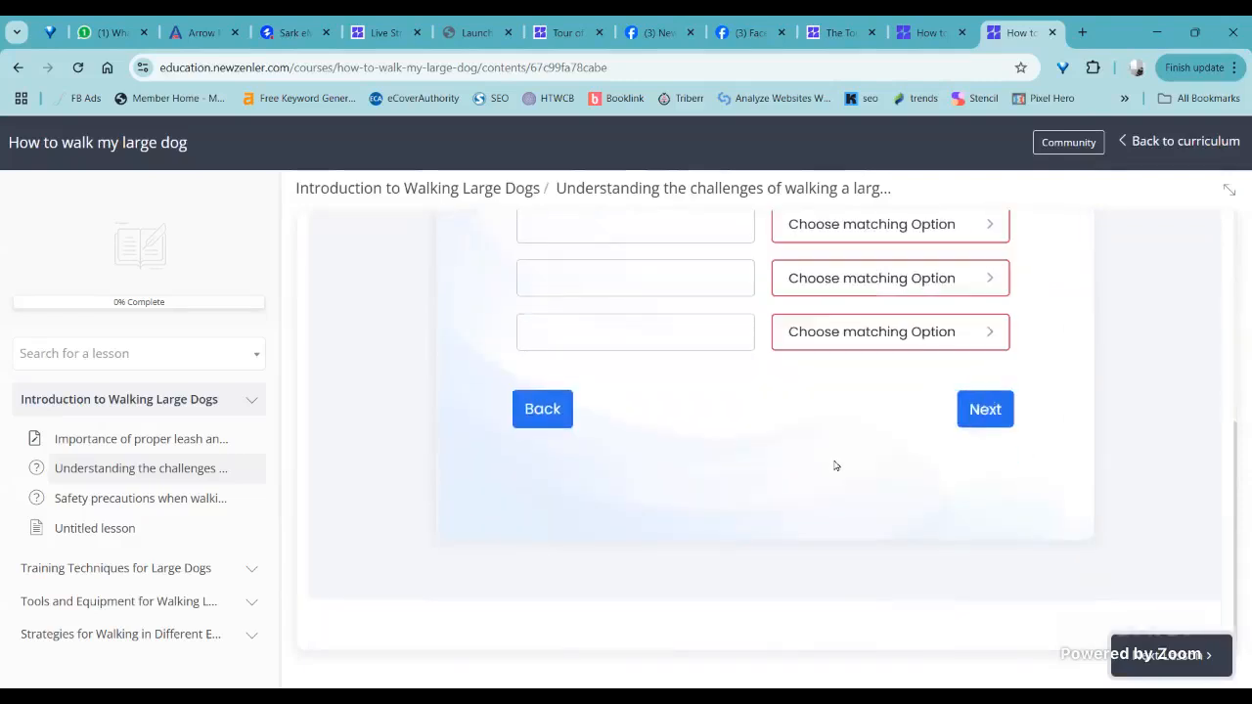
scroll(829, 467, "up", 1)
scroll(695, 498, "up", 2)
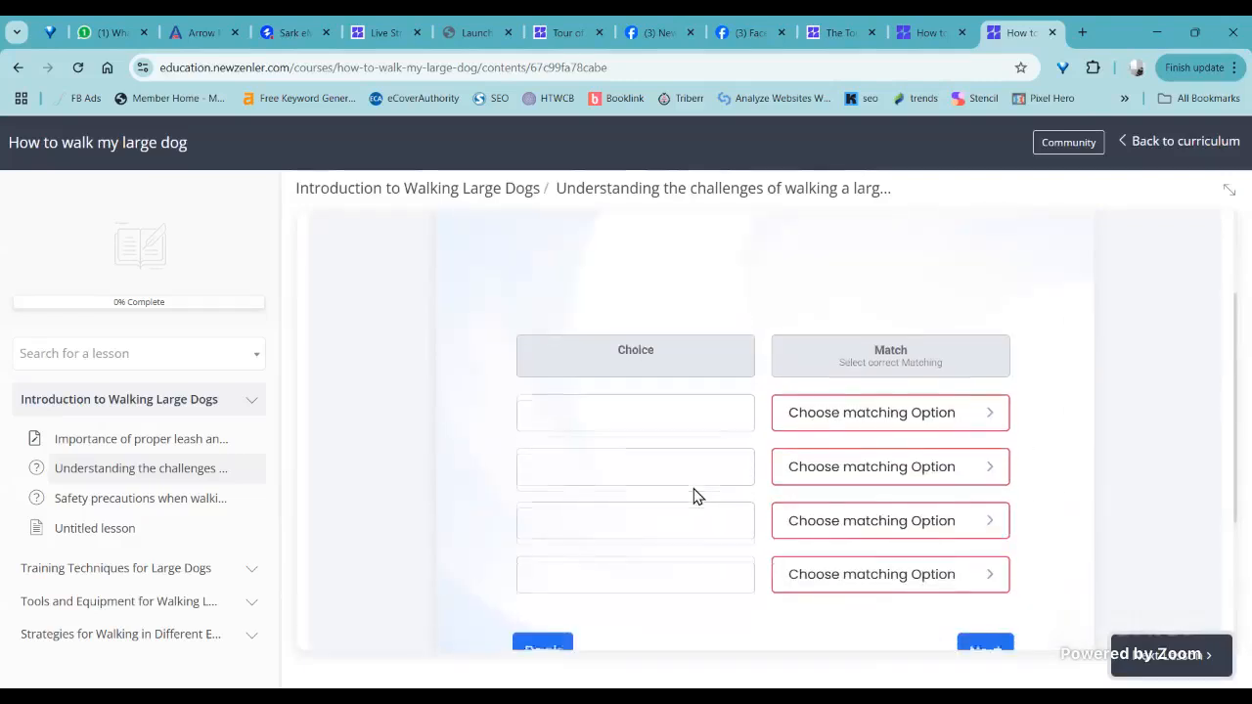
scroll(695, 497, "down", 2)
scroll(891, 483, "up", 3)
scroll(917, 460, "down", 1)
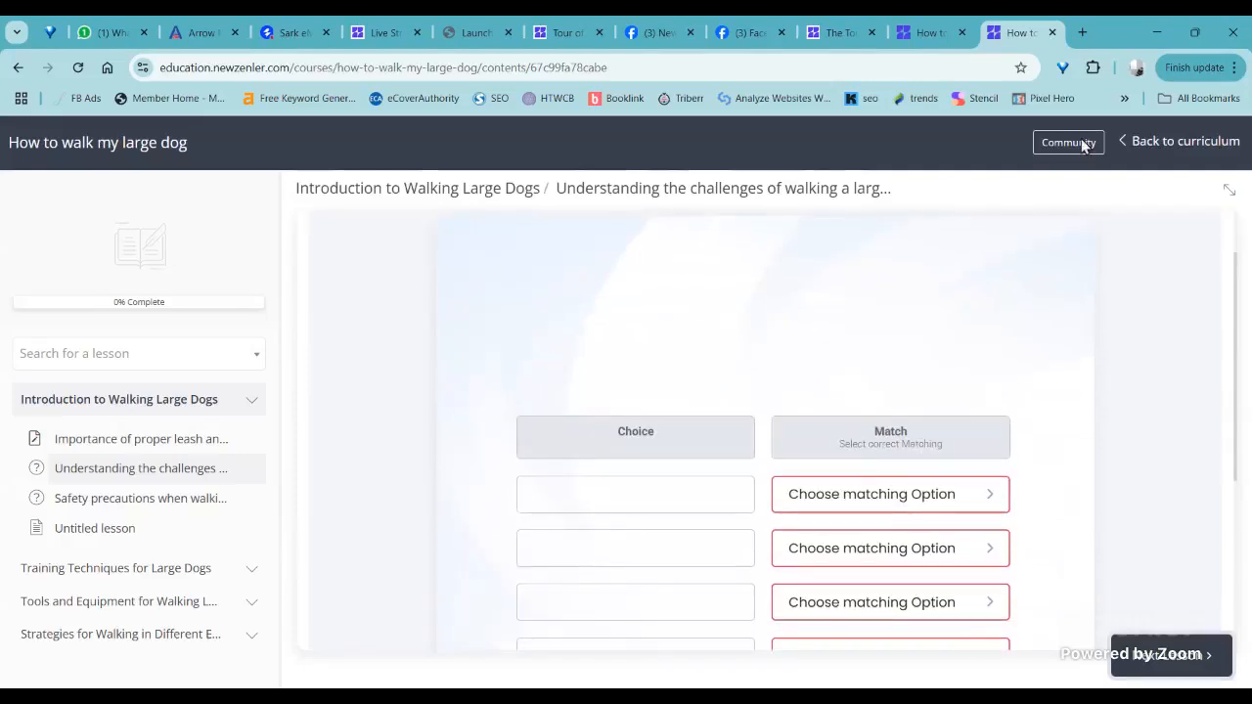
- Leave the student lesson view and return to the list of all courses in the admin area
left_click(1120, 147)
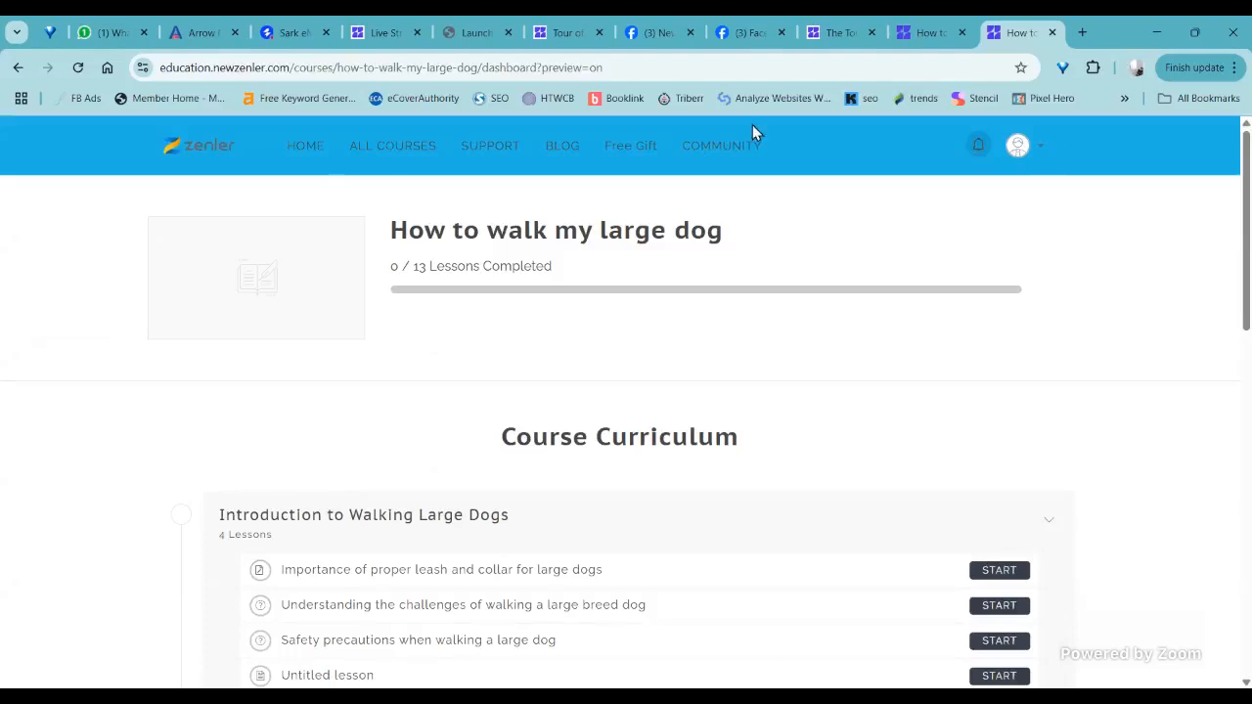
left_click(924, 33)
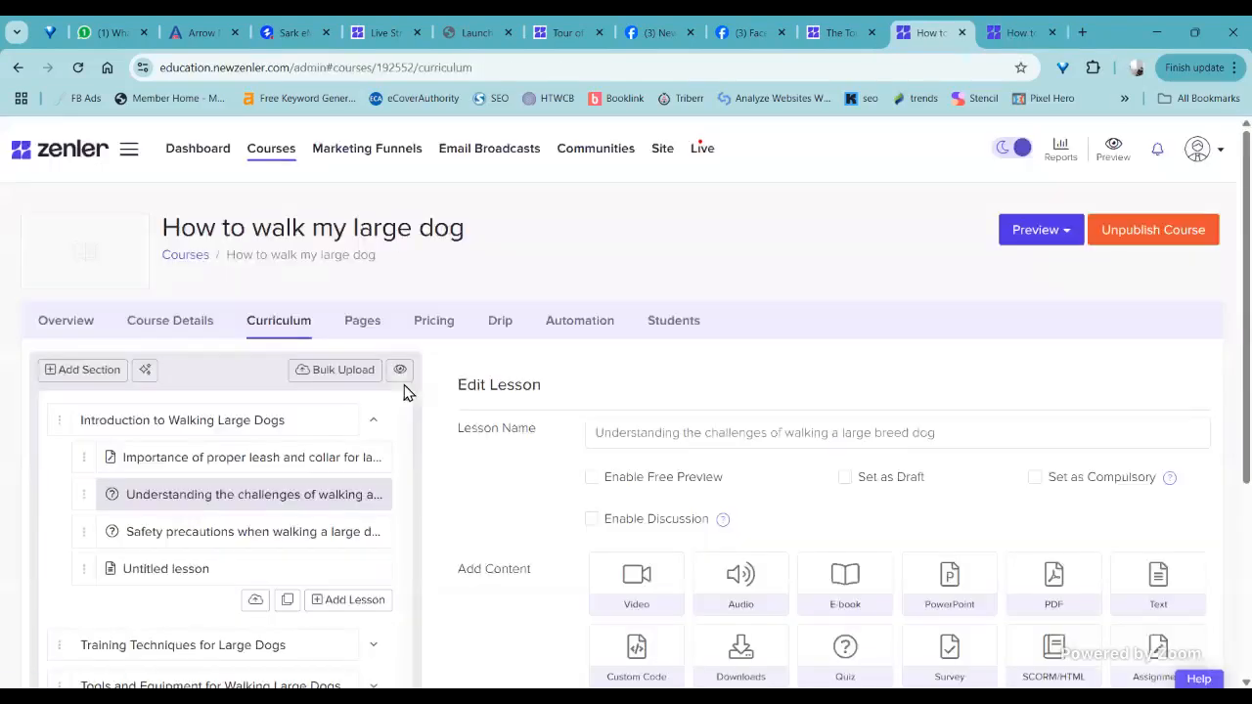
left_click(211, 278)
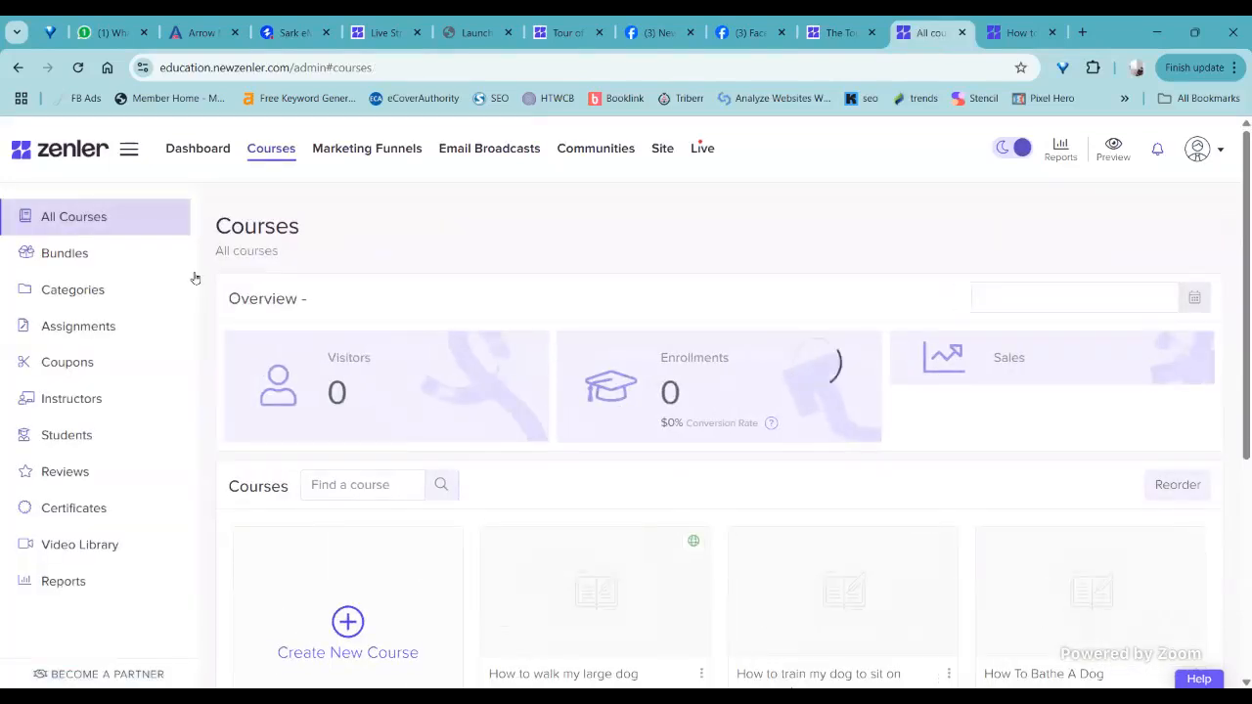
- Open the Quiz & Survey report from the course reports and run it for all courses this month
left_click(62, 583)
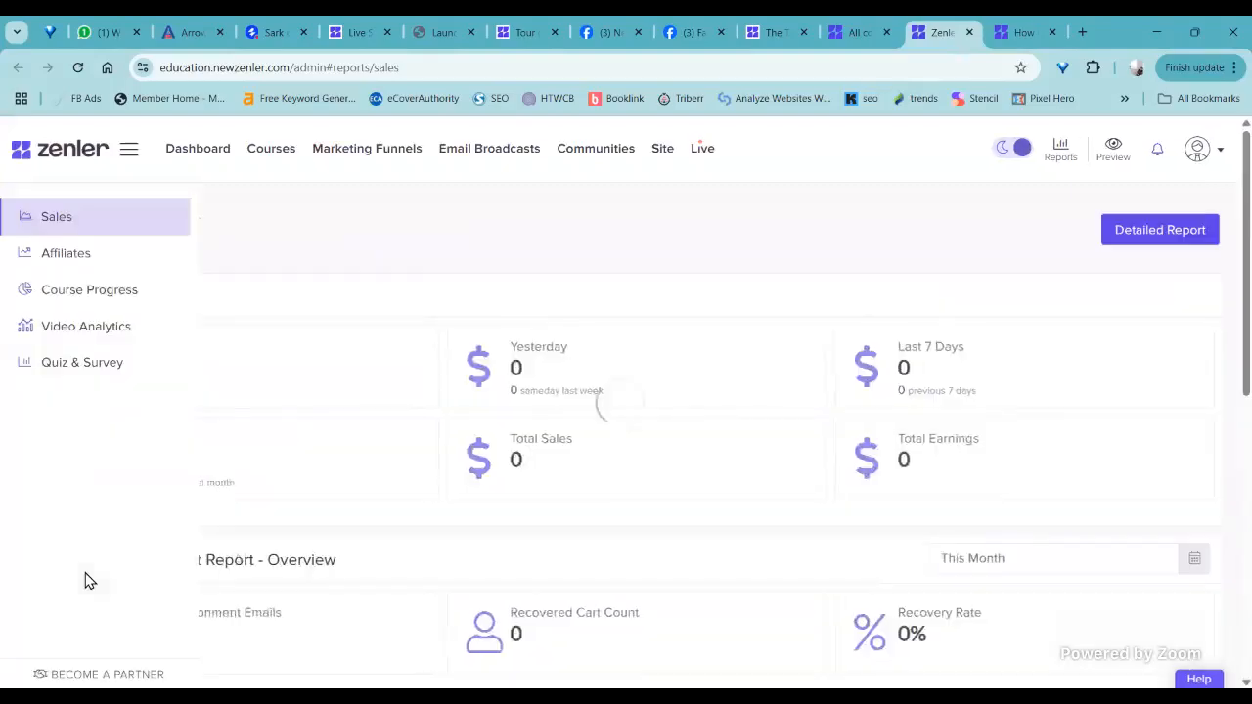
left_click(67, 367)
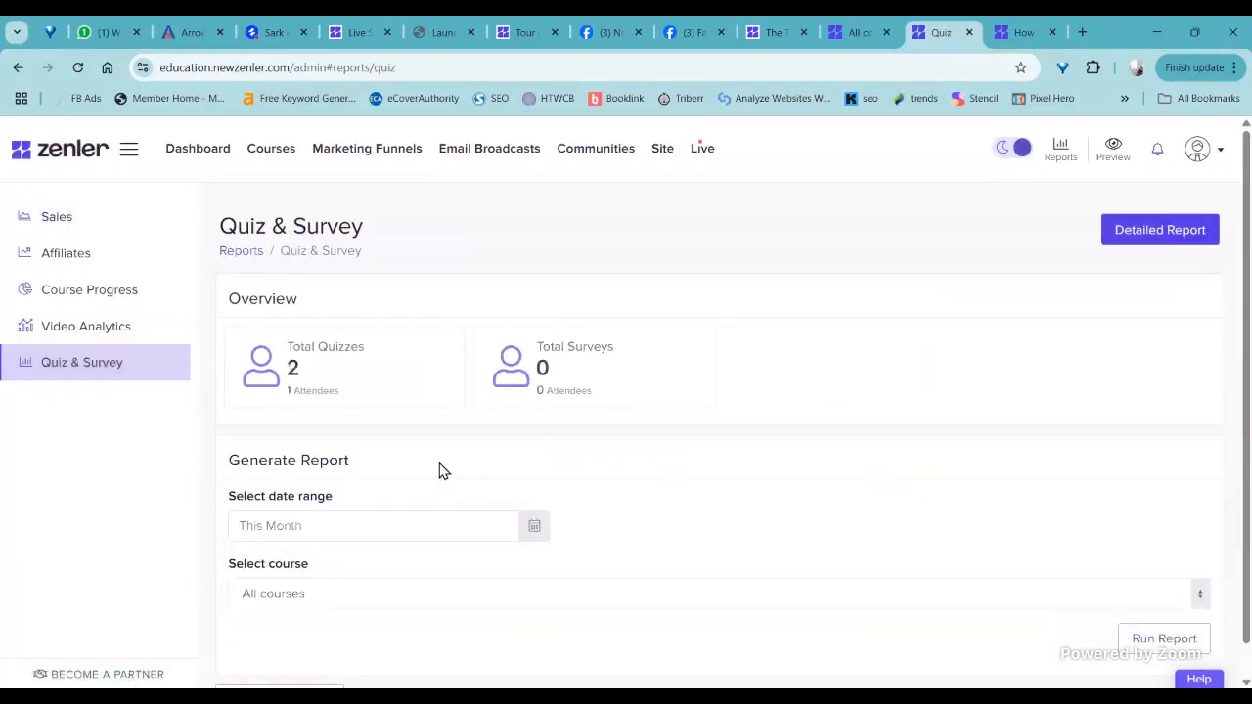
scroll(335, 620, "down", 1)
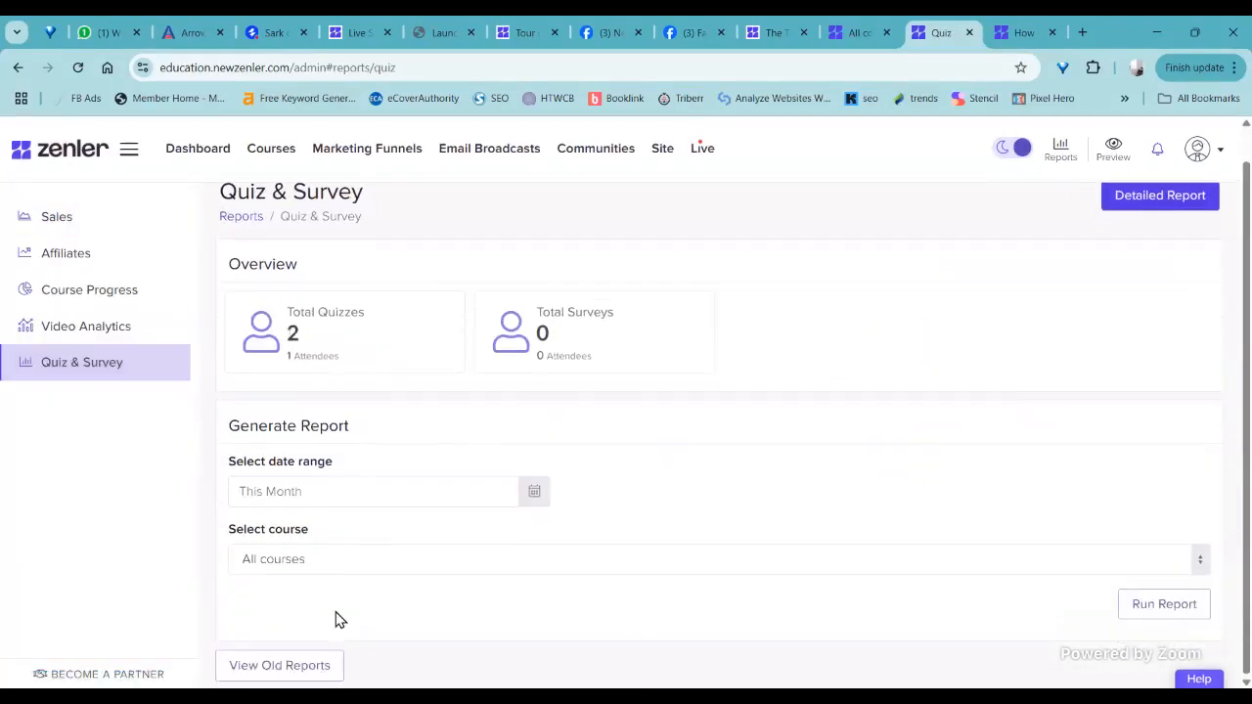
left_click(1196, 603)
- Go back to the courses area and open the Quiz & Survey report again in a new tab
left_click(276, 158)
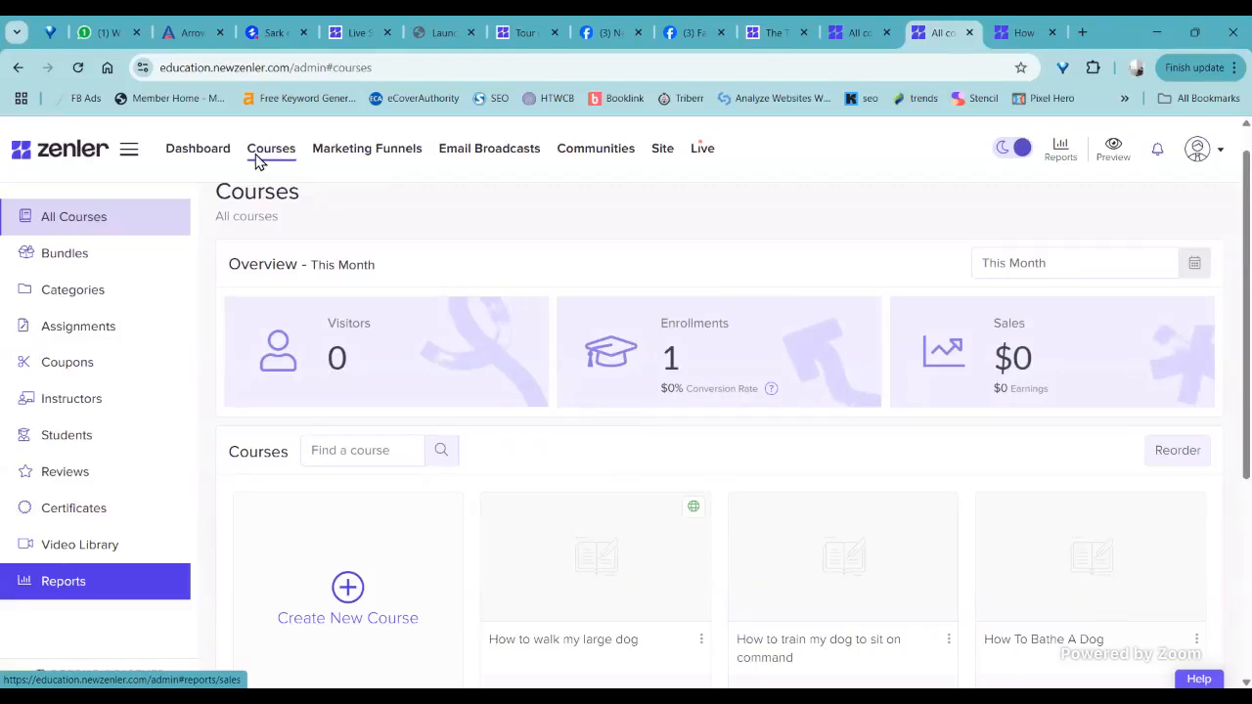
left_click(64, 582)
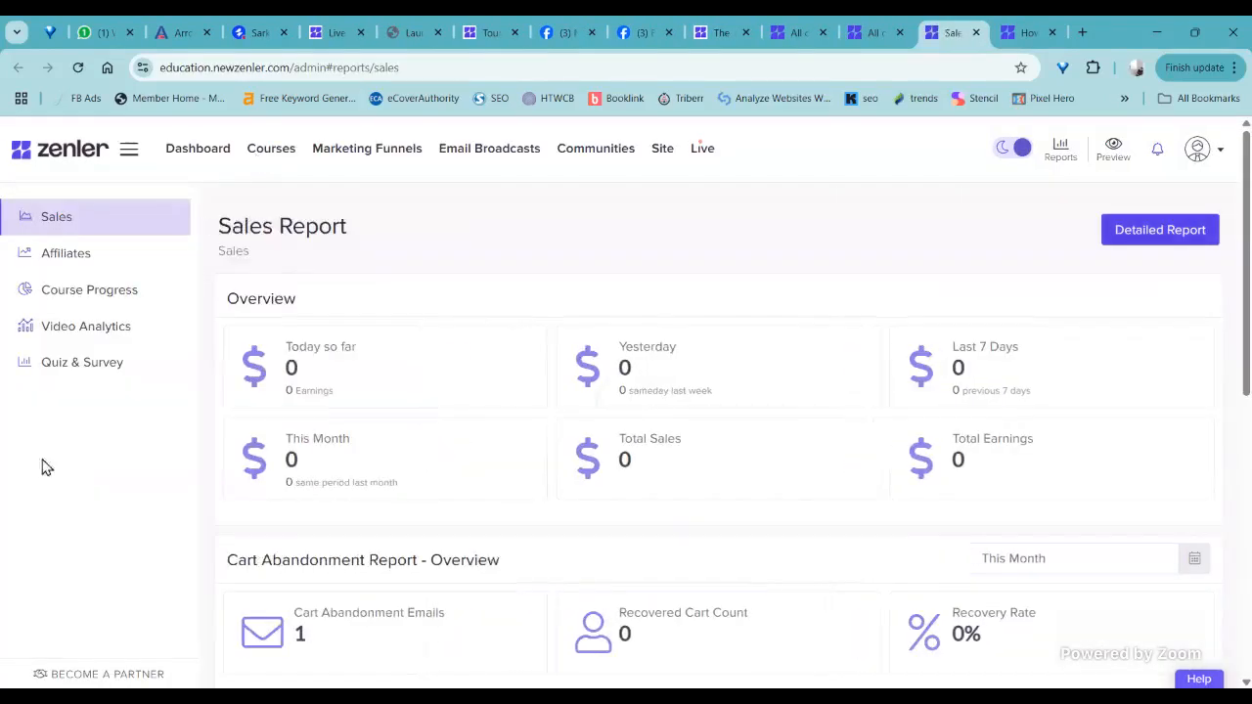
left_click(68, 369)
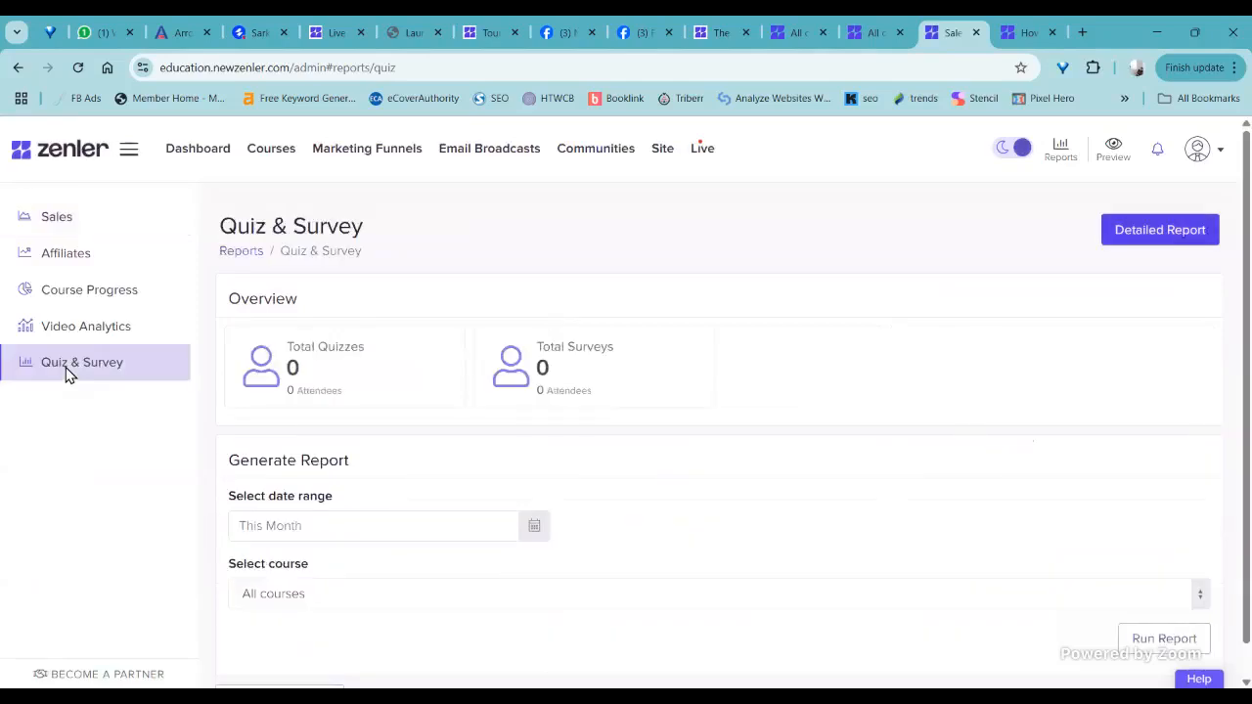
- Look through the date range and course options available for generating the quiz report
left_click(466, 523)
scroll(729, 366, "down", 2)
left_click(731, 360)
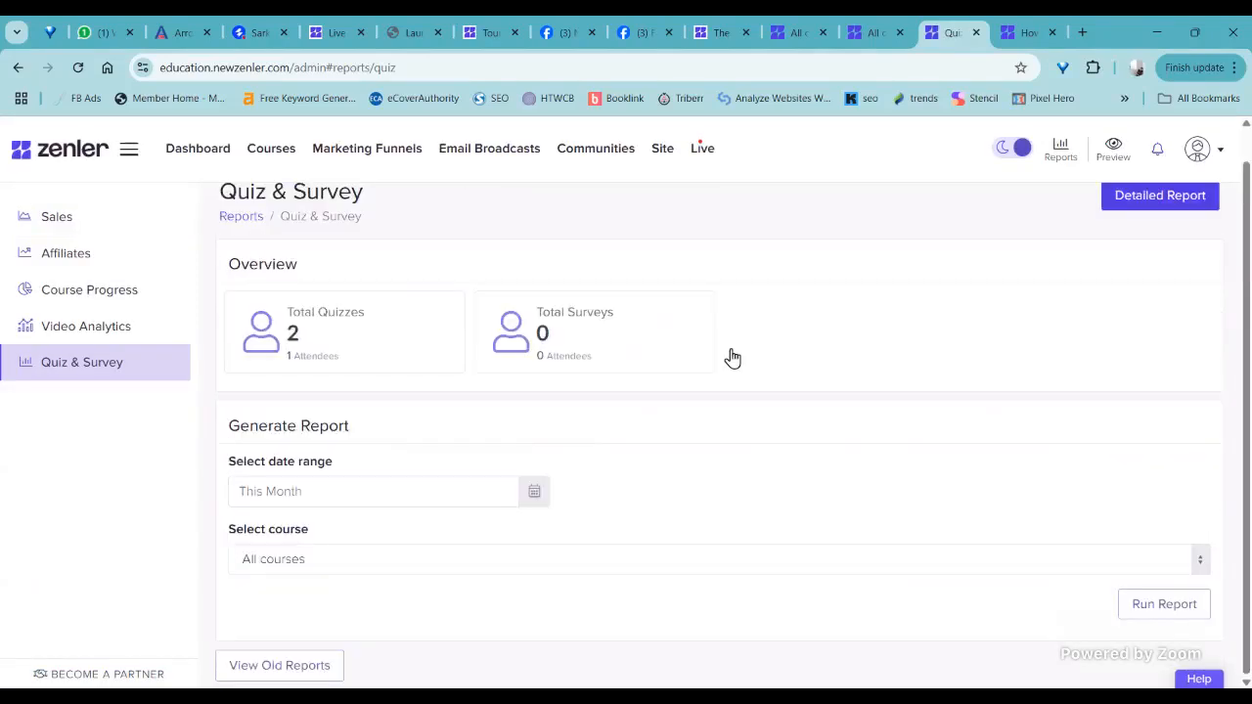
left_click(354, 570)
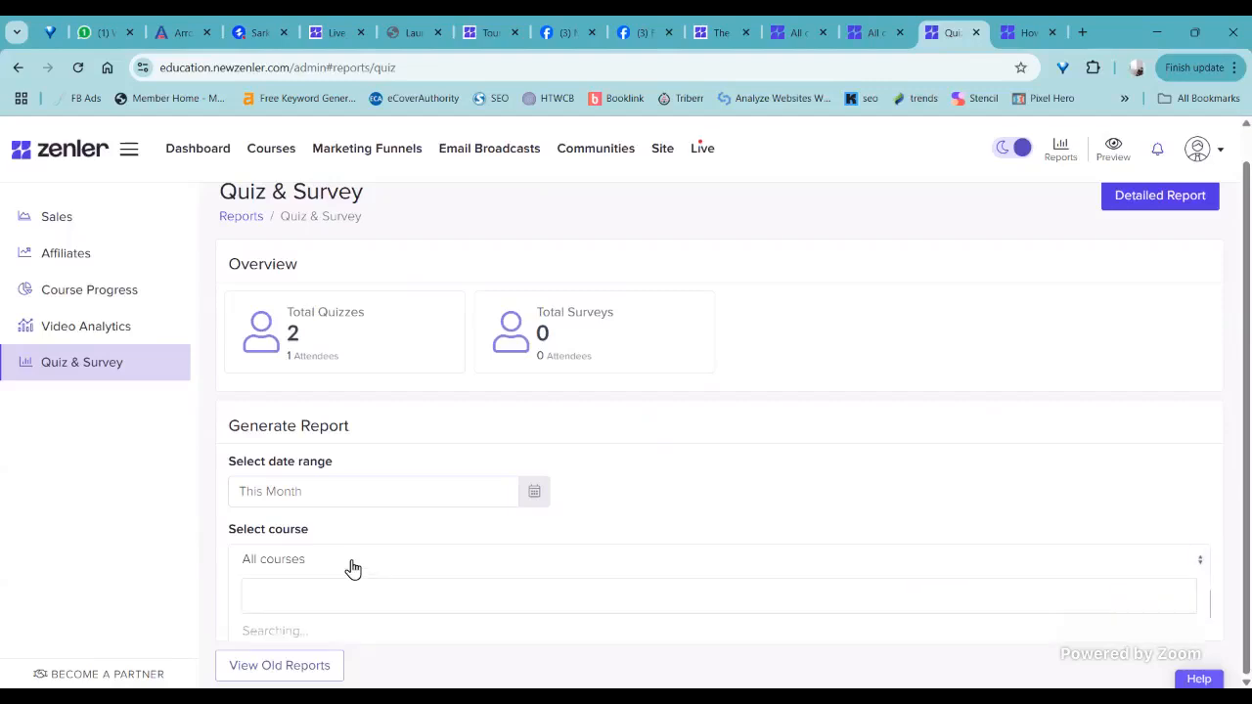
left_click(350, 567)
left_click(351, 493)
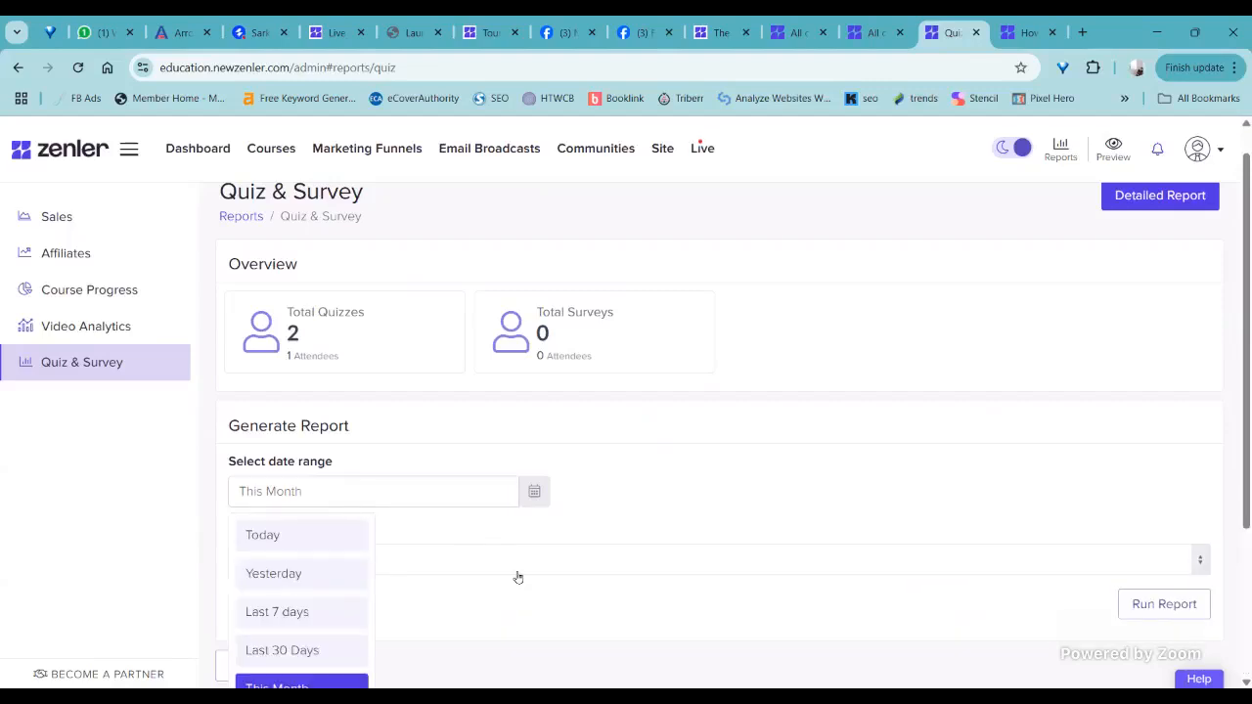
left_click(518, 577)
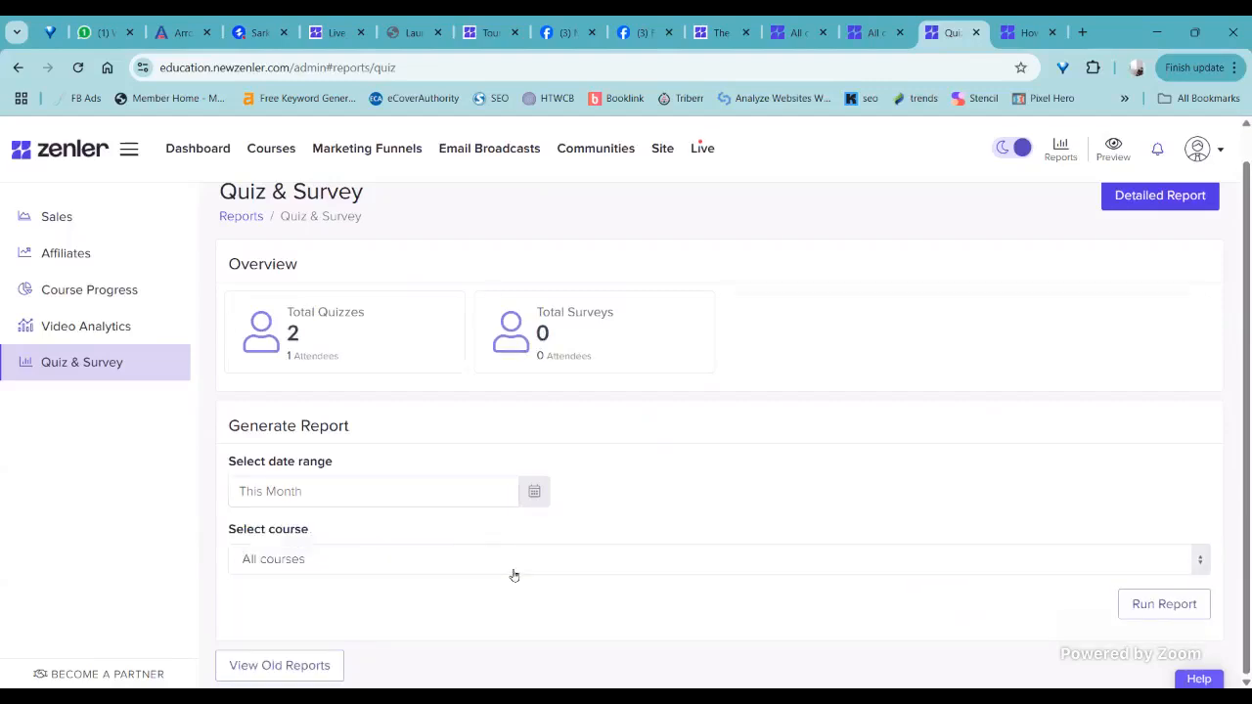
- Choose the "How to walk my large dog" course for the quiz and survey report
left_click(443, 571)
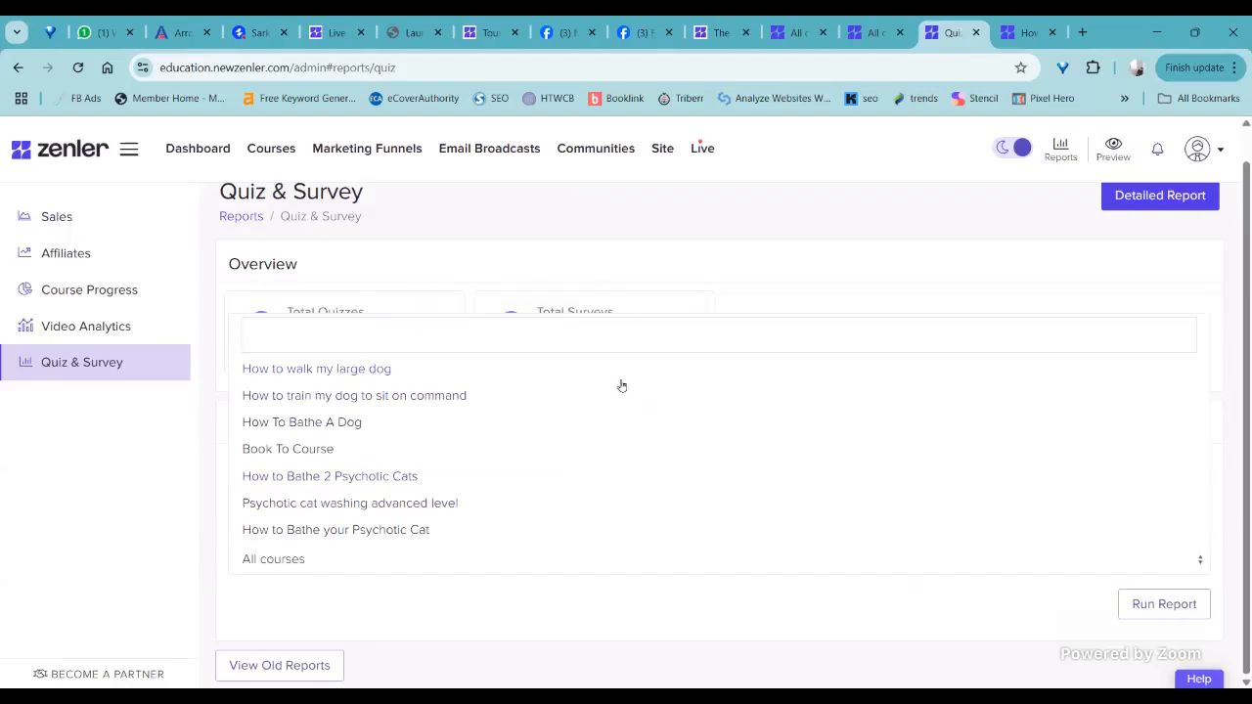
left_click(620, 381)
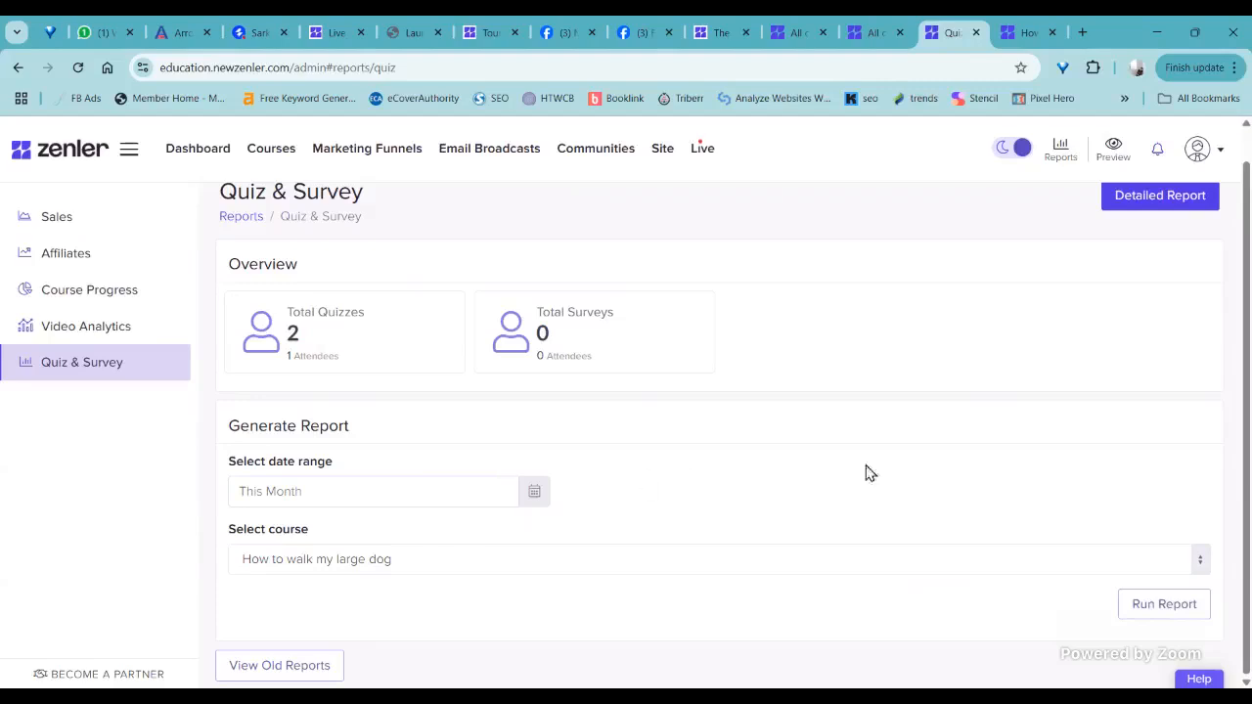
scroll(825, 433, "up", 1)
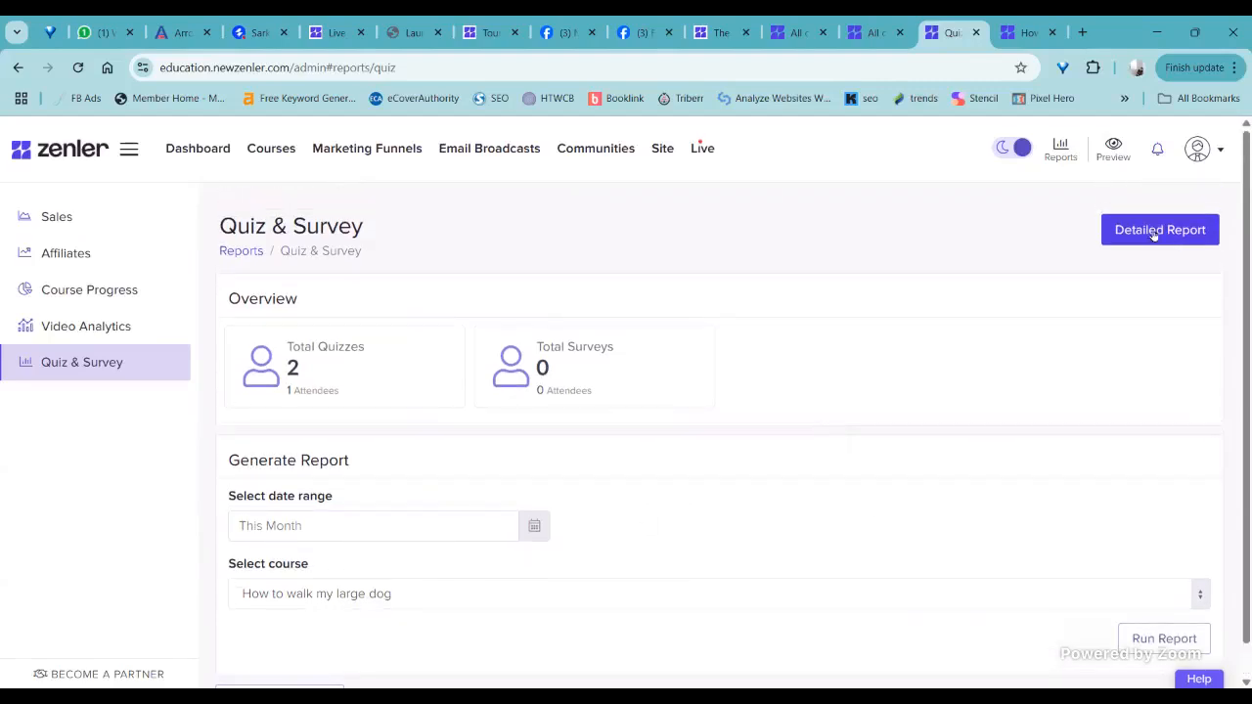